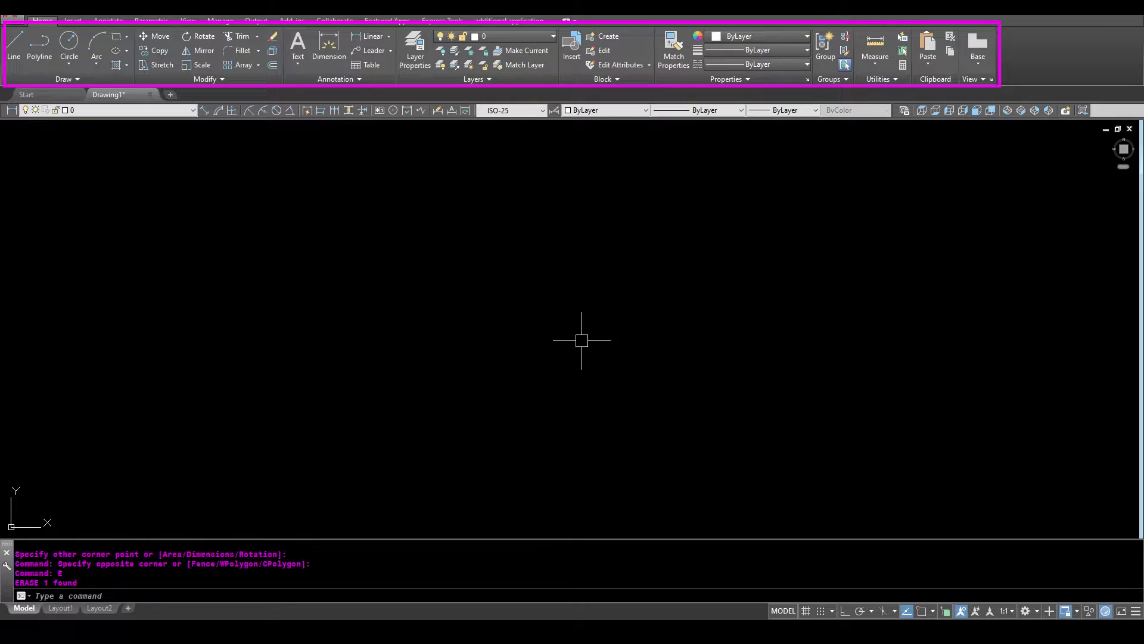
{"action": "type", "text": "RIBBONCLOSE"}
{"action": "key", "text": "Return"}
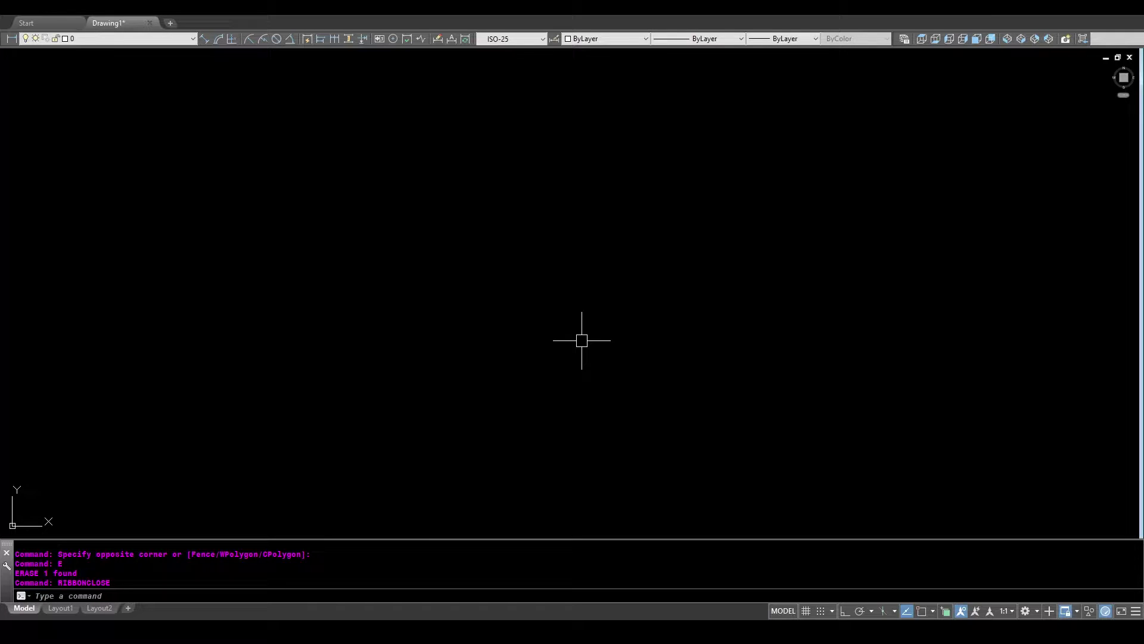
{"action": "type", "text": "ri"}
{"action": "key", "text": "Return"}
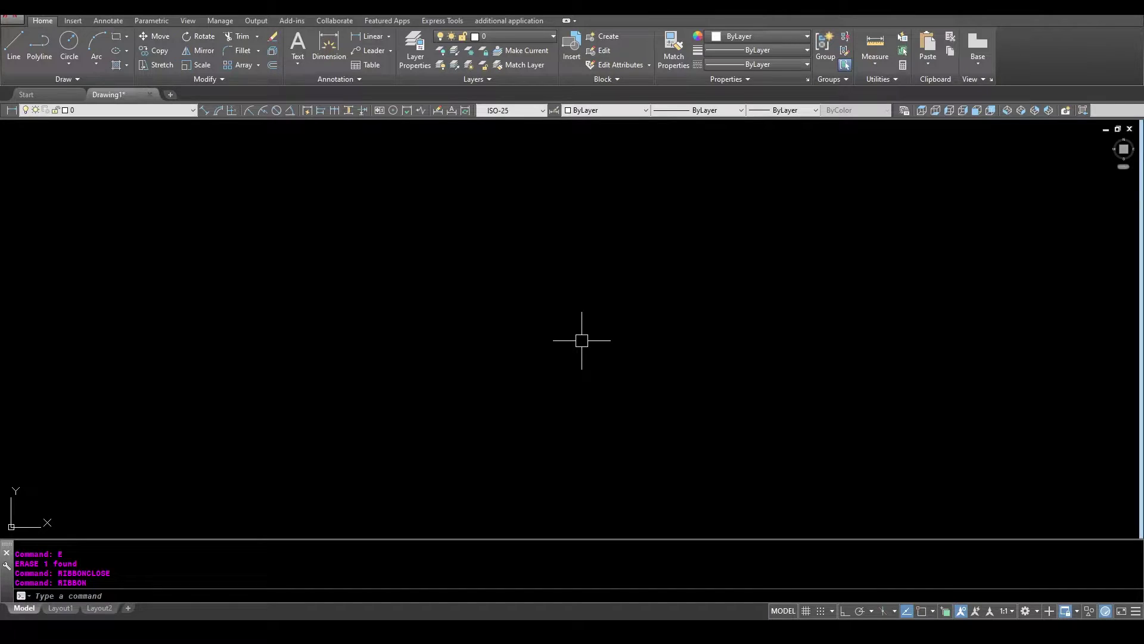
{"action": "key", "text": "ctrl+0"}
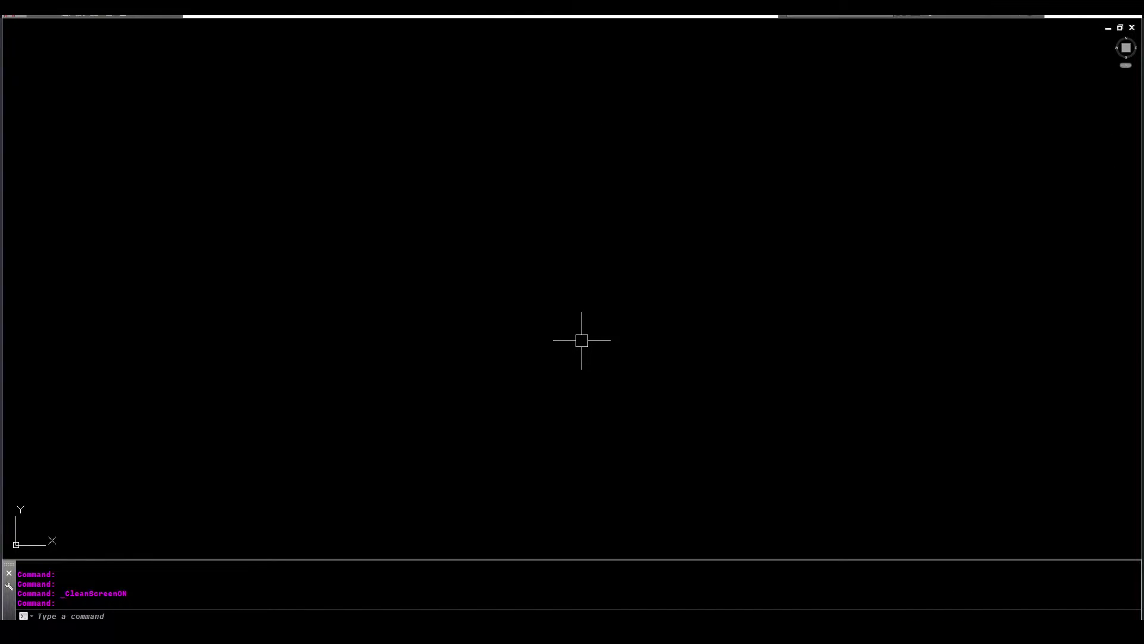
{"action": "key", "text": "ctrl+0"}
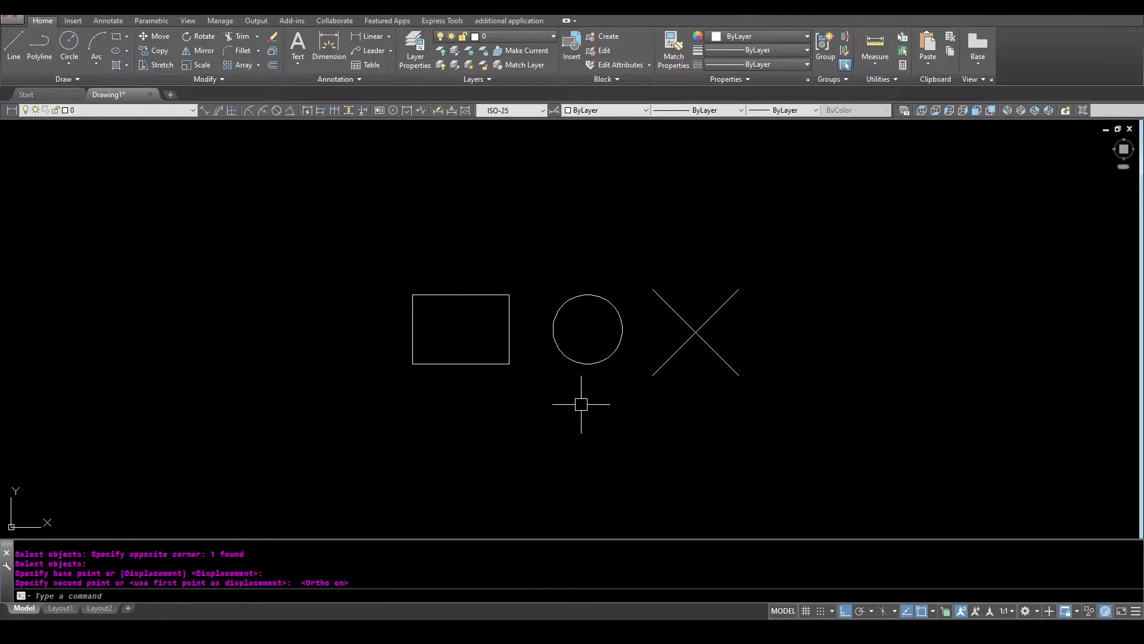
Zoom in and out with the mouse wheel to test the zoom factor of 10.
{"action": "scroll", "coordinate": [581, 405], "scroll_direction": "up", "scroll_amount": 3}
{"action": "scroll", "coordinate": [582, 401], "scroll_direction": "down", "scroll_amount": 3}
{"action": "scroll", "coordinate": [583, 381], "scroll_direction": "down", "scroll_amount": 3}
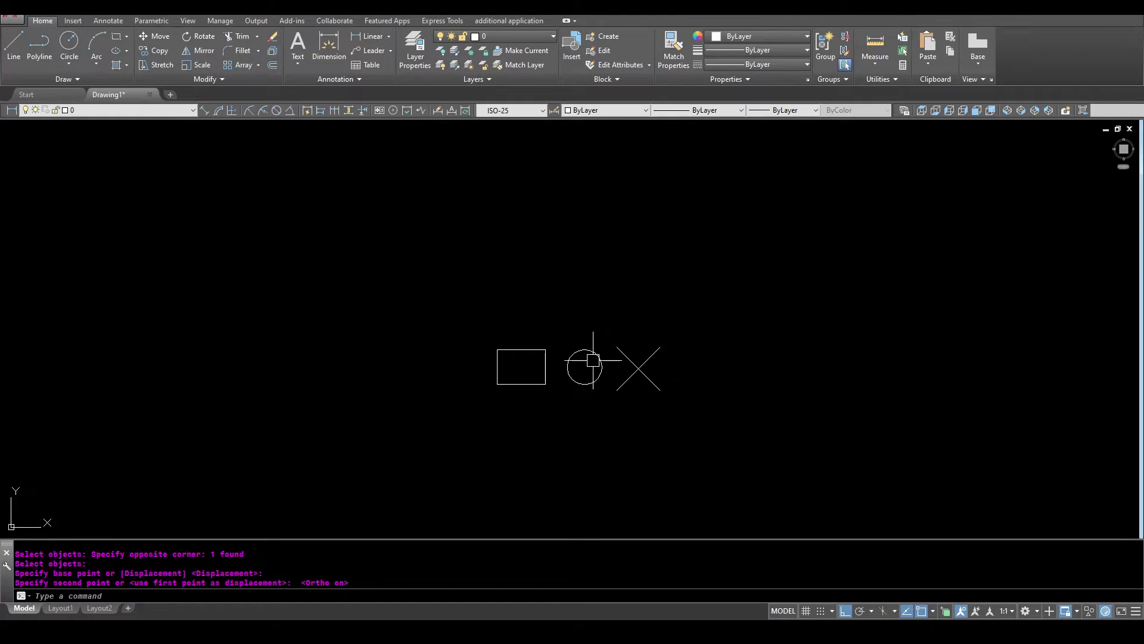
{"action": "scroll", "coordinate": [587, 365], "scroll_direction": "up", "scroll_amount": 9}
{"action": "scroll", "coordinate": [589, 365], "scroll_direction": "down", "scroll_amount": 3}
{"action": "scroll", "coordinate": [590, 365], "scroll_direction": "down", "scroll_amount": 3}
{"action": "scroll", "coordinate": [589, 364], "scroll_direction": "up", "scroll_amount": 9}
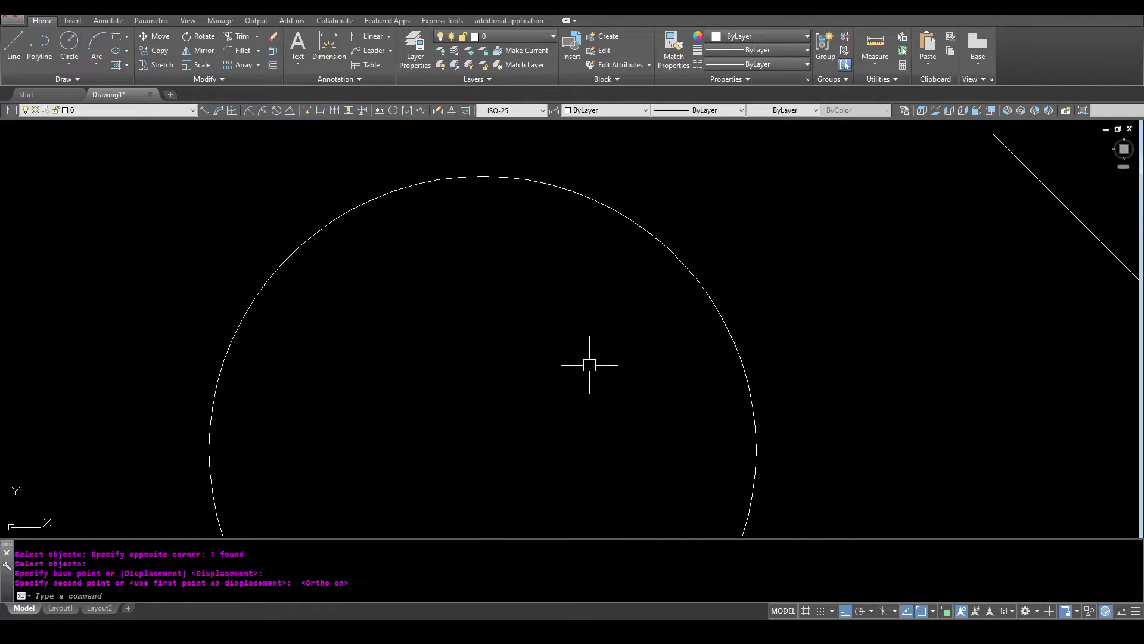
{"action": "scroll", "coordinate": [590, 364], "scroll_direction": "down", "scroll_amount": 9}
{"action": "scroll", "coordinate": [589, 365], "scroll_direction": "up", "scroll_amount": 3}
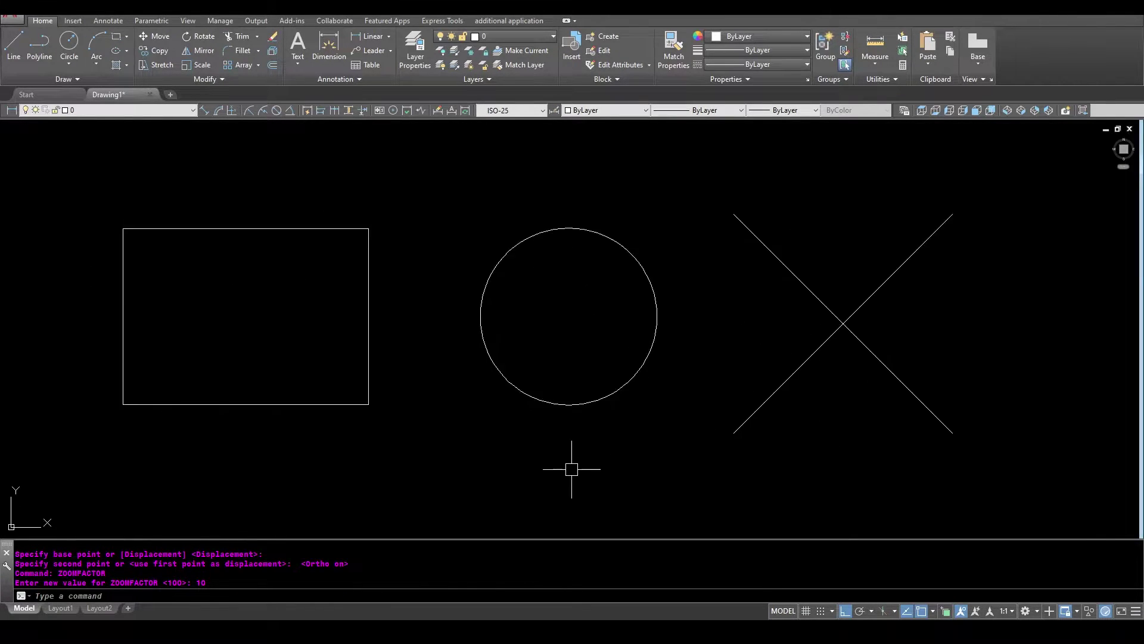
{"action": "scroll", "coordinate": [559, 334], "scroll_direction": "up", "scroll_amount": 2}
{"action": "scroll", "coordinate": [560, 334], "scroll_direction": "down", "scroll_amount": 4}
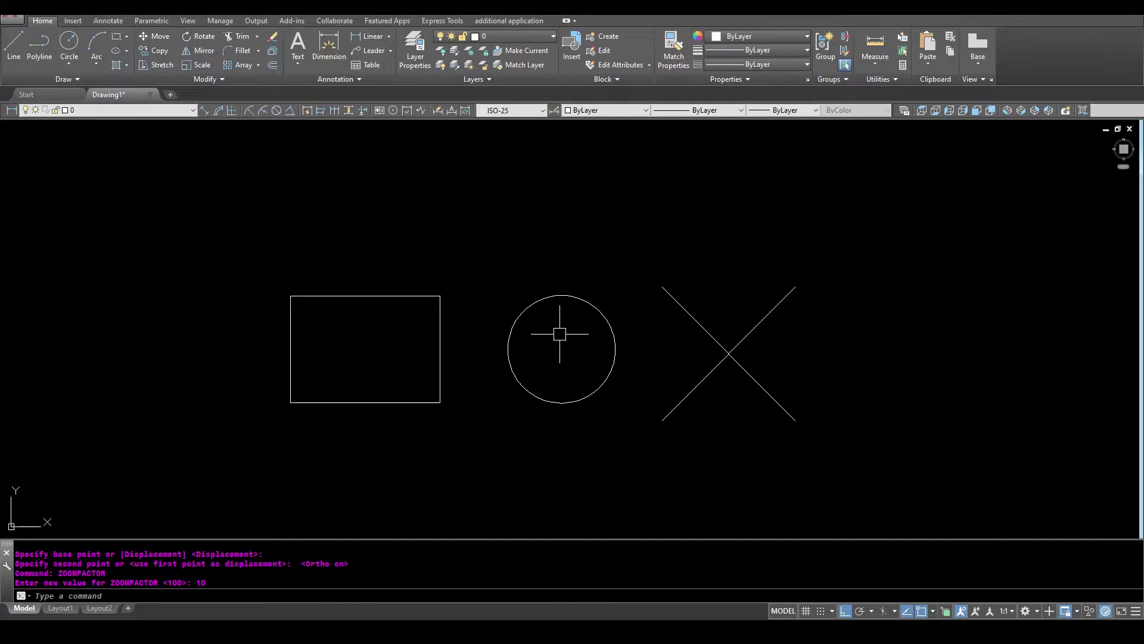
{"action": "scroll", "coordinate": [559, 334], "scroll_direction": "up", "scroll_amount": 4}
{"action": "scroll", "coordinate": [560, 333], "scroll_direction": "down", "scroll_amount": 3}
{"action": "scroll", "coordinate": [559, 333], "scroll_direction": "down", "scroll_amount": 5}
{"action": "scroll", "coordinate": [559, 334], "scroll_direction": "up", "scroll_amount": 3}
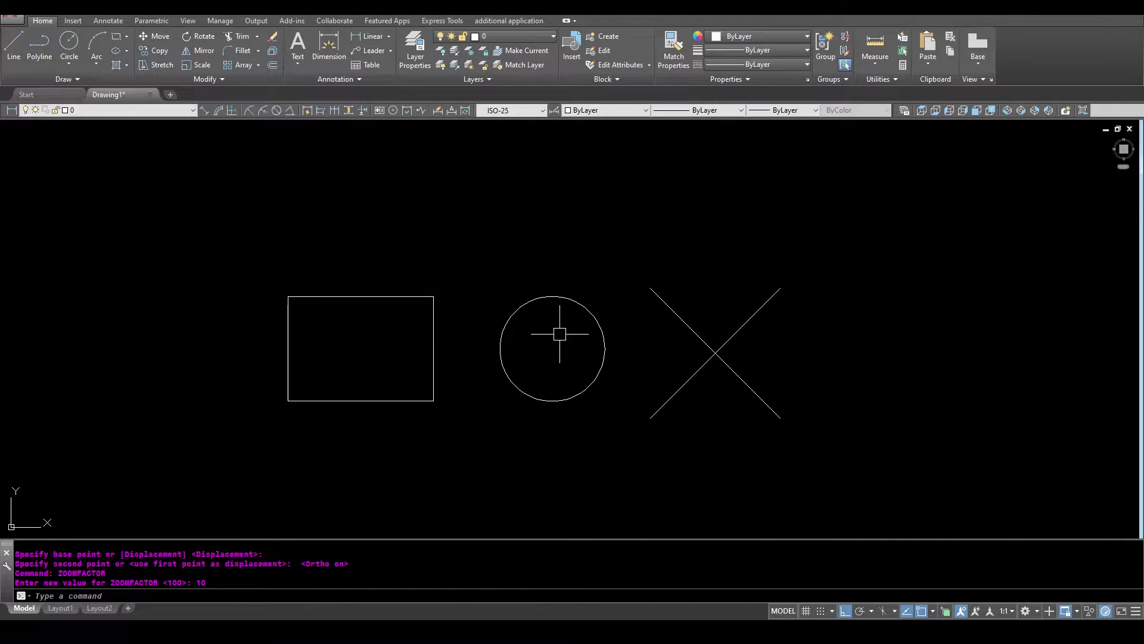
{"action": "scroll", "coordinate": [559, 334], "scroll_direction": "up", "scroll_amount": 3}
{"action": "scroll", "coordinate": [559, 334], "scroll_direction": "down", "scroll_amount": 5}
{"action": "scroll", "coordinate": [541, 466], "scroll_direction": "up", "scroll_amount": 2}
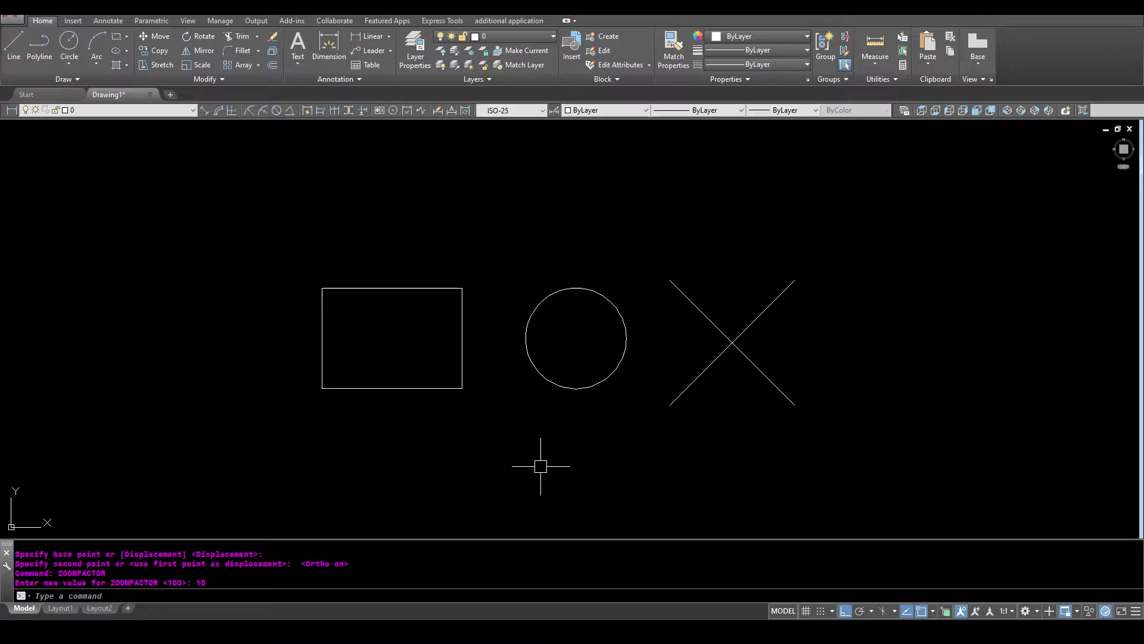
Set ZOOMFACTOR to 30.
{"action": "type", "text": "zo"}
{"action": "type", "text": "m"}
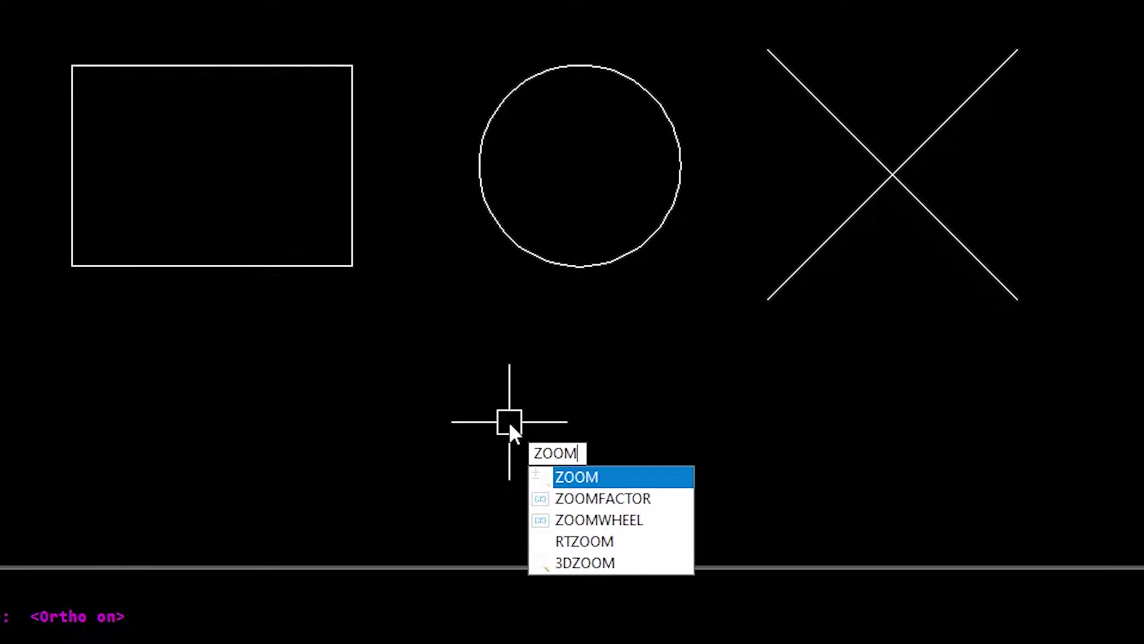
{"action": "type", "text": "fac"}
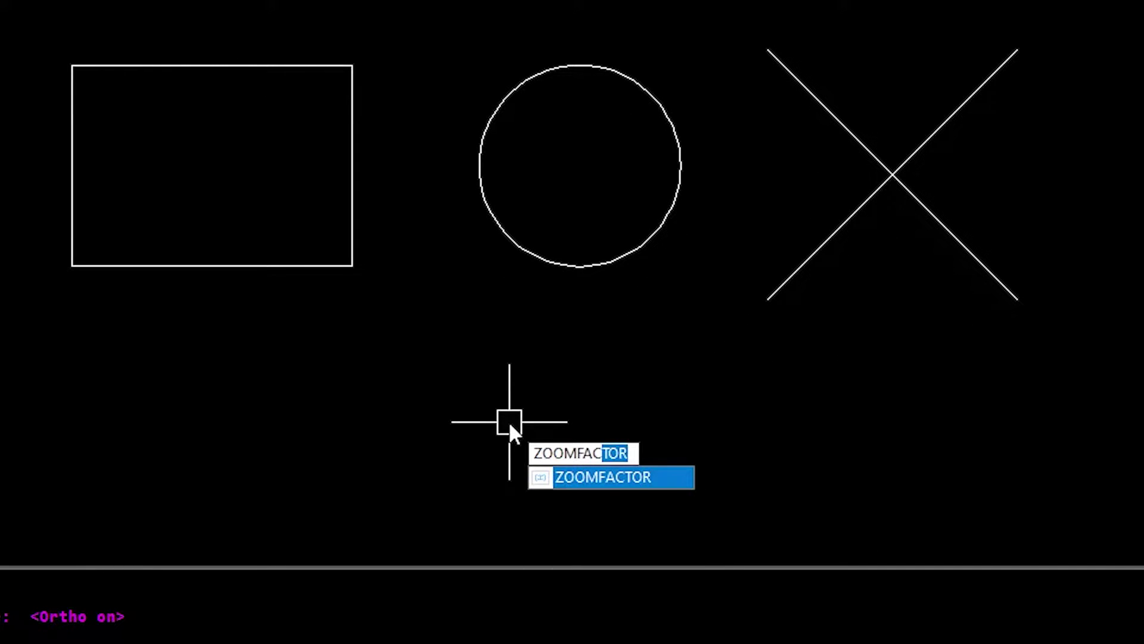
{"action": "key", "text": "Return"}
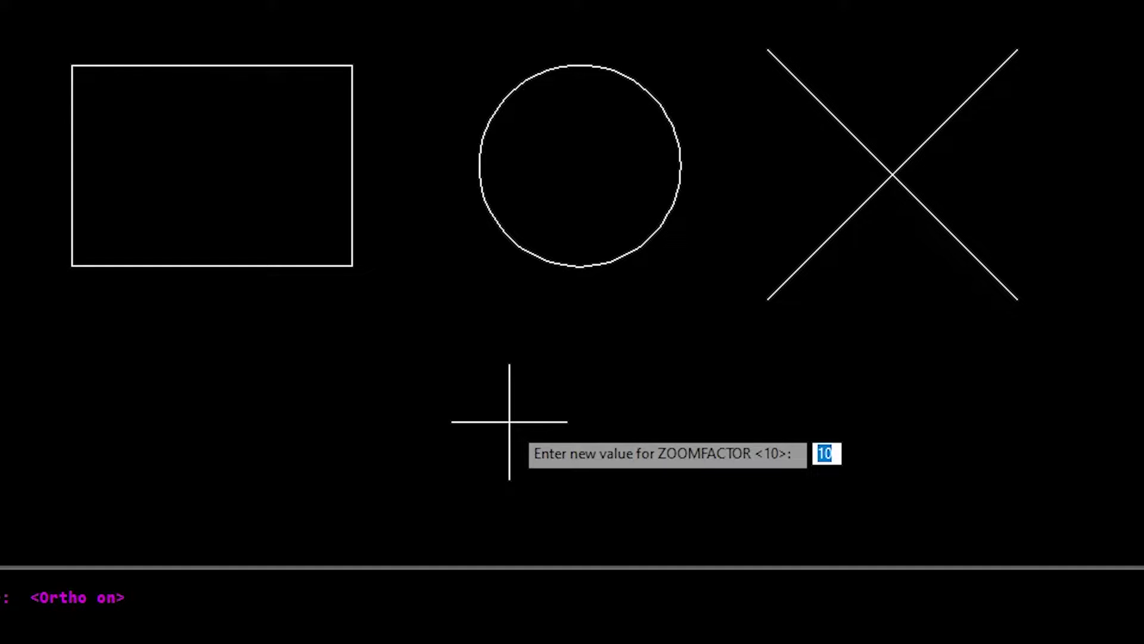
{"action": "key", "text": "Return"}
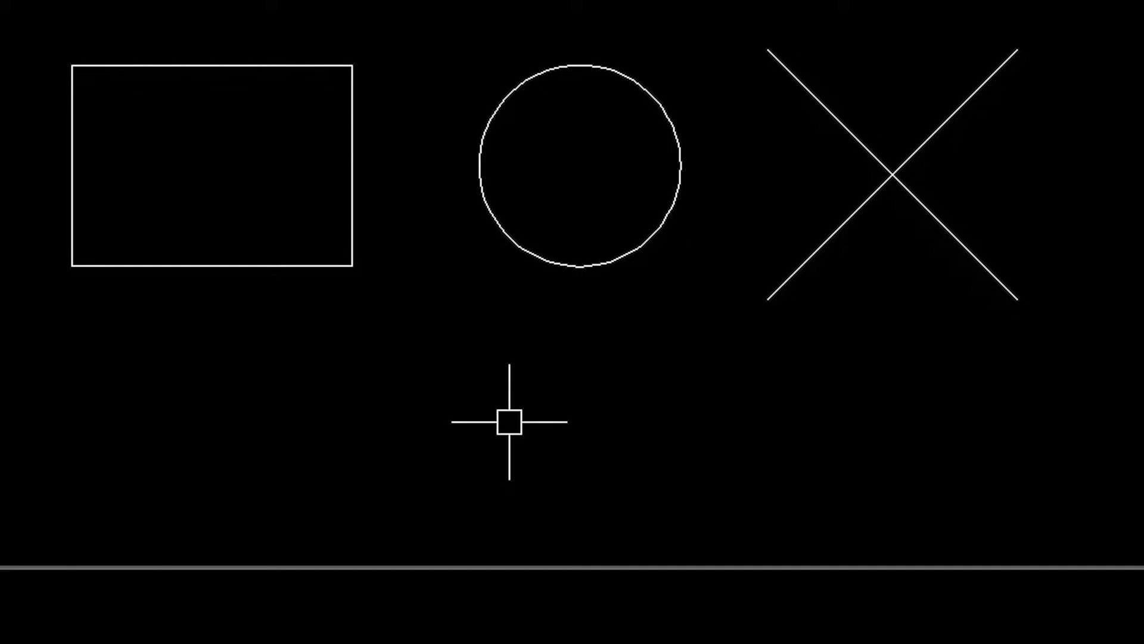
Zoom in and out around the shapes with the mouse wheel to test the new factor.
{"action": "scroll", "coordinate": [562, 158], "scroll_direction": "up", "scroll_amount": 2}
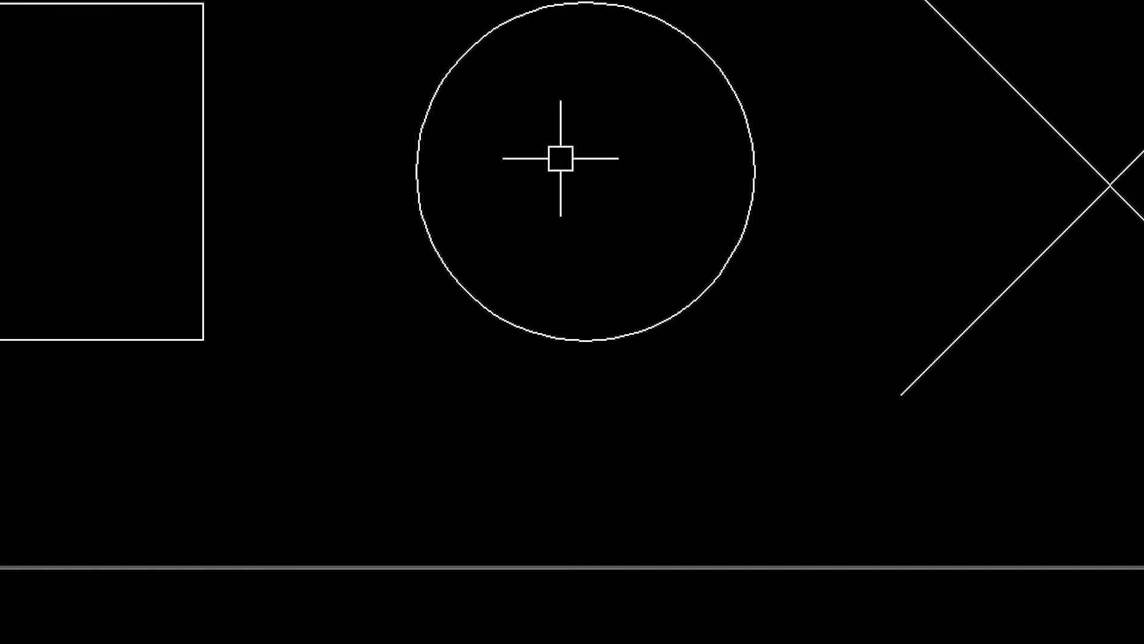
{"action": "scroll", "coordinate": [566, 334], "scroll_direction": "down", "scroll_amount": 3}
{"action": "scroll", "coordinate": [566, 334], "scroll_direction": "up", "scroll_amount": 3}
{"action": "scroll", "coordinate": [566, 334], "scroll_direction": "down", "scroll_amount": 4}
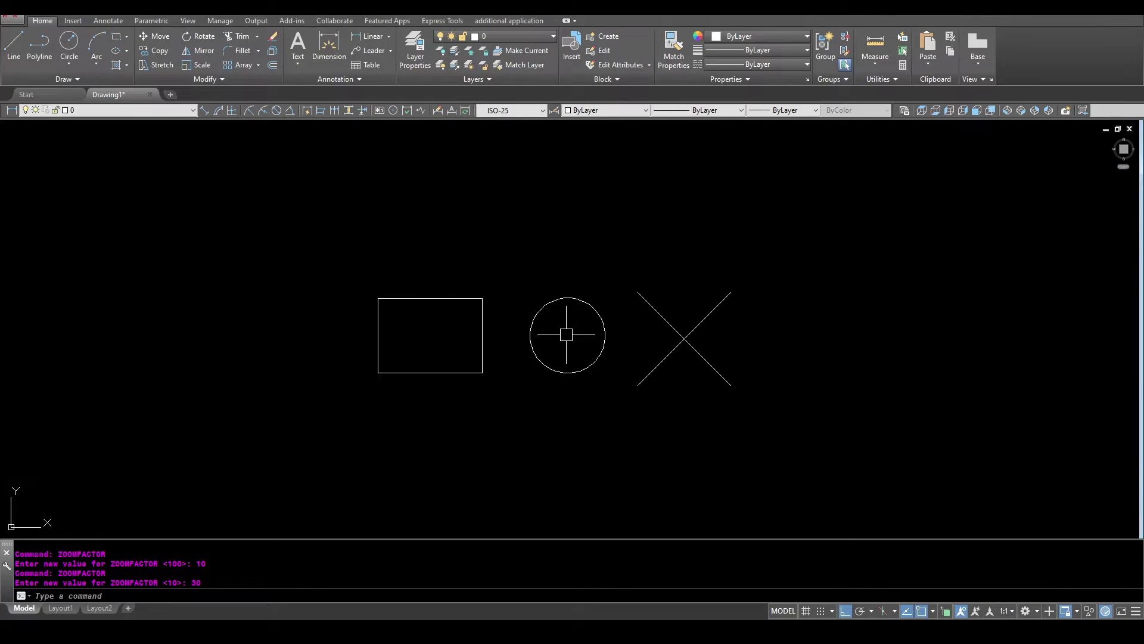
{"action": "scroll", "coordinate": [567, 334], "scroll_direction": "up", "scroll_amount": 5}
{"action": "scroll", "coordinate": [566, 334], "scroll_direction": "down", "scroll_amount": 5}
{"action": "scroll", "coordinate": [567, 334], "scroll_direction": "down", "scroll_amount": 3}
{"action": "scroll", "coordinate": [566, 335], "scroll_direction": "up", "scroll_amount": 3}
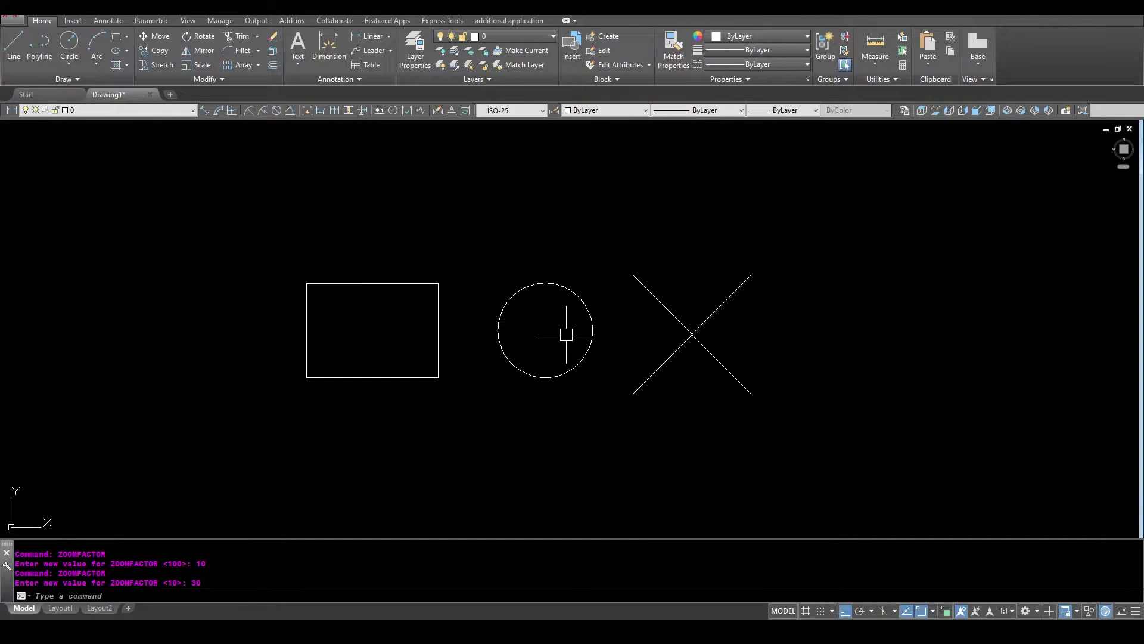
{"action": "scroll", "coordinate": [567, 334], "scroll_direction": "down", "scroll_amount": 3}
{"action": "scroll", "coordinate": [567, 373], "scroll_direction": "up", "scroll_amount": 2}
{"action": "scroll", "coordinate": [567, 373], "scroll_direction": "down", "scroll_amount": 3}
{"action": "scroll", "coordinate": [584, 375], "scroll_direction": "up", "scroll_amount": 2}
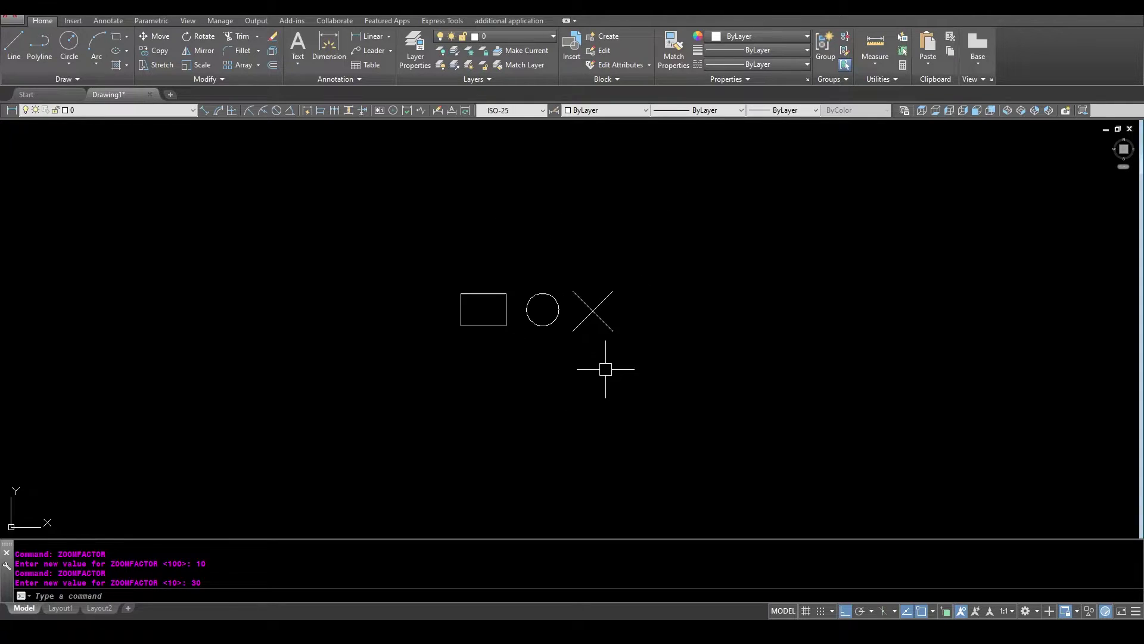
{"action": "scroll", "coordinate": [679, 318], "scroll_direction": "down", "scroll_amount": 3}
{"action": "scroll", "coordinate": [680, 318], "scroll_direction": "up", "scroll_amount": 5}
{"action": "scroll", "coordinate": [671, 319], "scroll_direction": "down", "scroll_amount": 3}
{"action": "scroll", "coordinate": [596, 332], "scroll_direction": "up", "scroll_amount": 3}
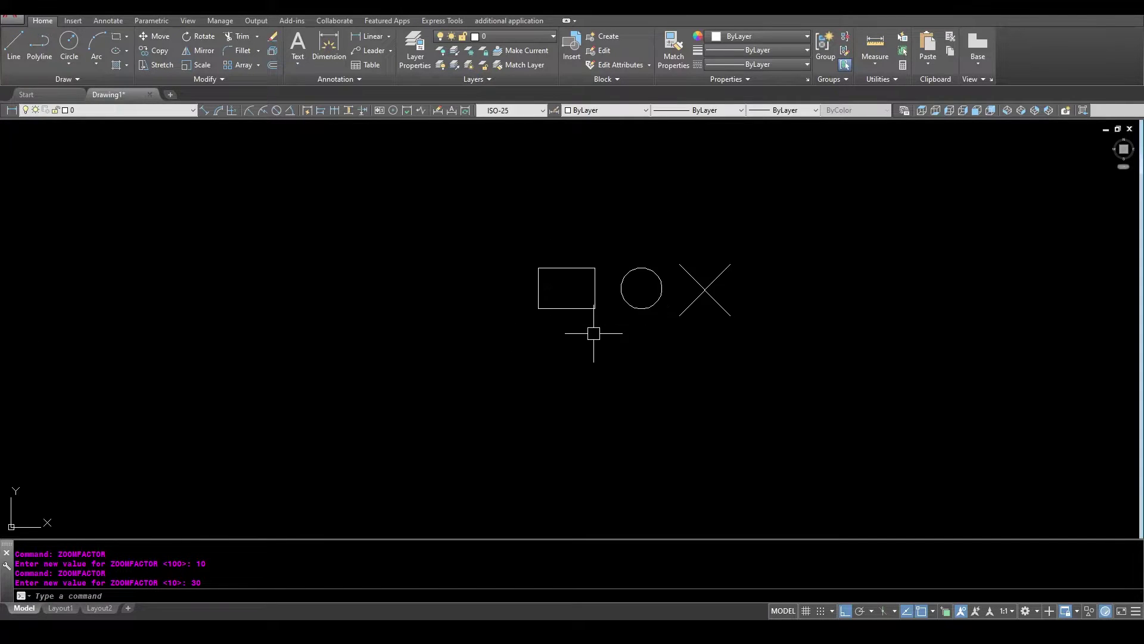
{"action": "scroll", "coordinate": [613, 312], "scroll_direction": "down", "scroll_amount": 3}
{"action": "scroll", "coordinate": [621, 301], "scroll_direction": "up", "scroll_amount": 3}
{"action": "scroll", "coordinate": [620, 301], "scroll_direction": "up", "scroll_amount": 3}
{"action": "scroll", "coordinate": [618, 299], "scroll_direction": "down", "scroll_amount": 3}
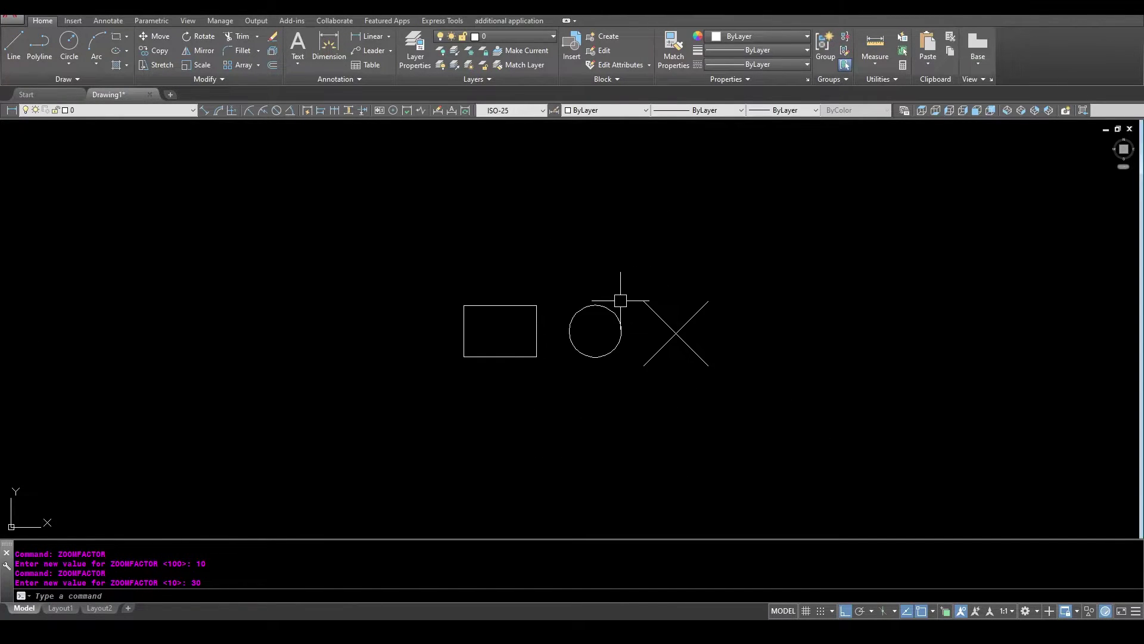
{"action": "scroll", "coordinate": [618, 299], "scroll_direction": "up", "scroll_amount": 2}
{"action": "scroll", "coordinate": [618, 298], "scroll_direction": "down", "scroll_amount": 2}
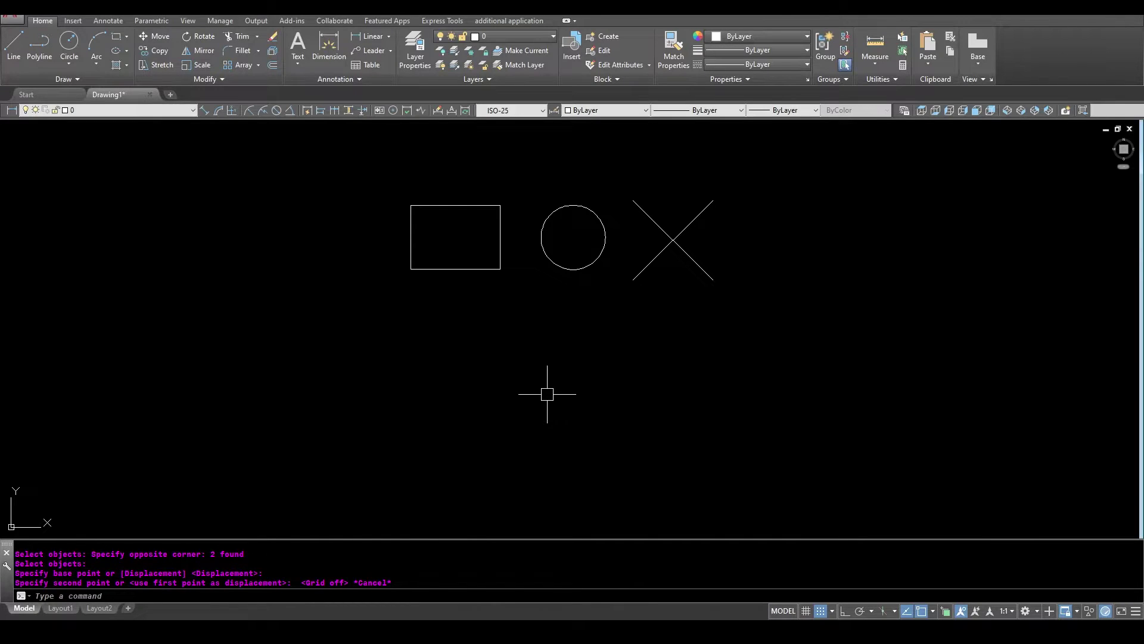
Start a line below the shapes, turn the grid on with F7, then cancel the line.
{"action": "type", "text": "l"}
{"action": "key", "text": "Return"}
{"action": "left_click", "coordinate": [517, 408]}
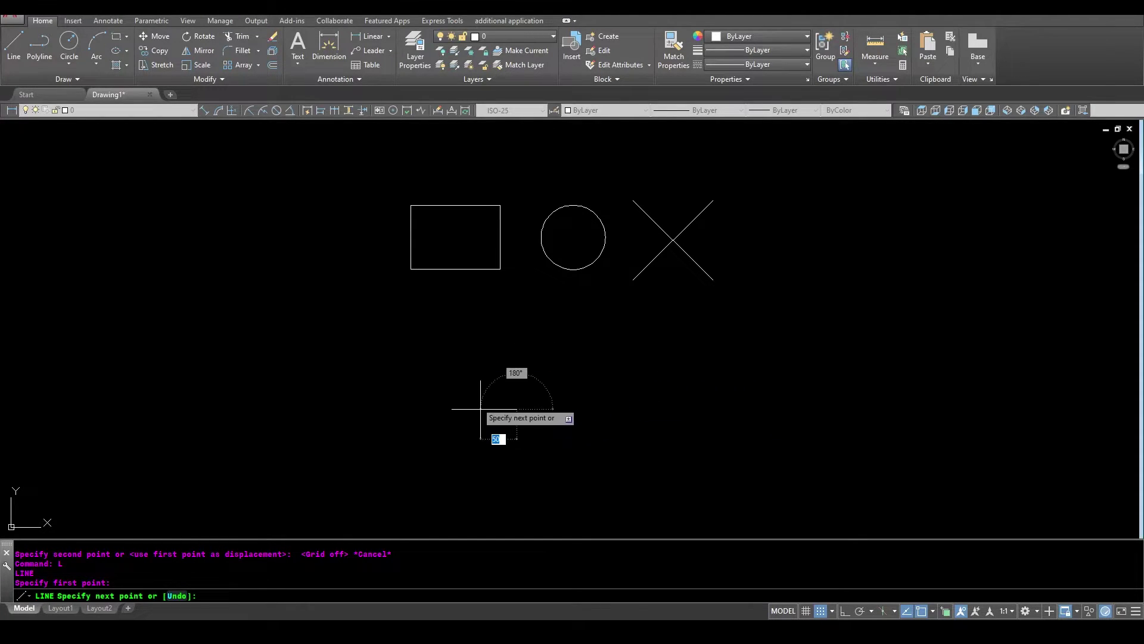
{"action": "key", "text": "F7"}
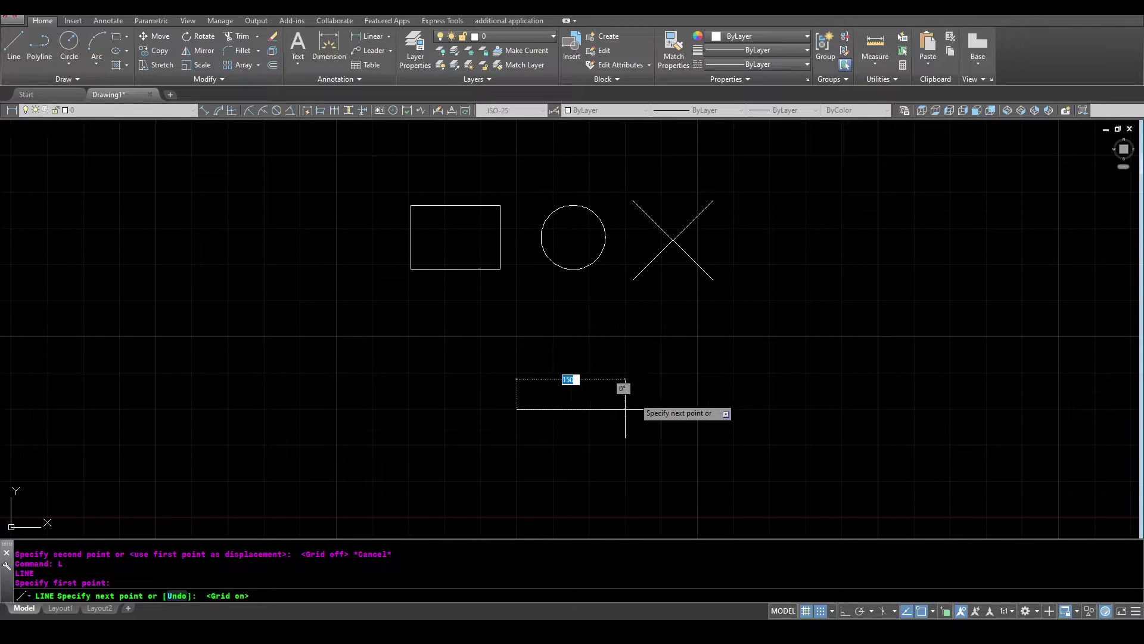
{"action": "scroll", "coordinate": [602, 410], "scroll_direction": "up", "scroll_amount": 1}
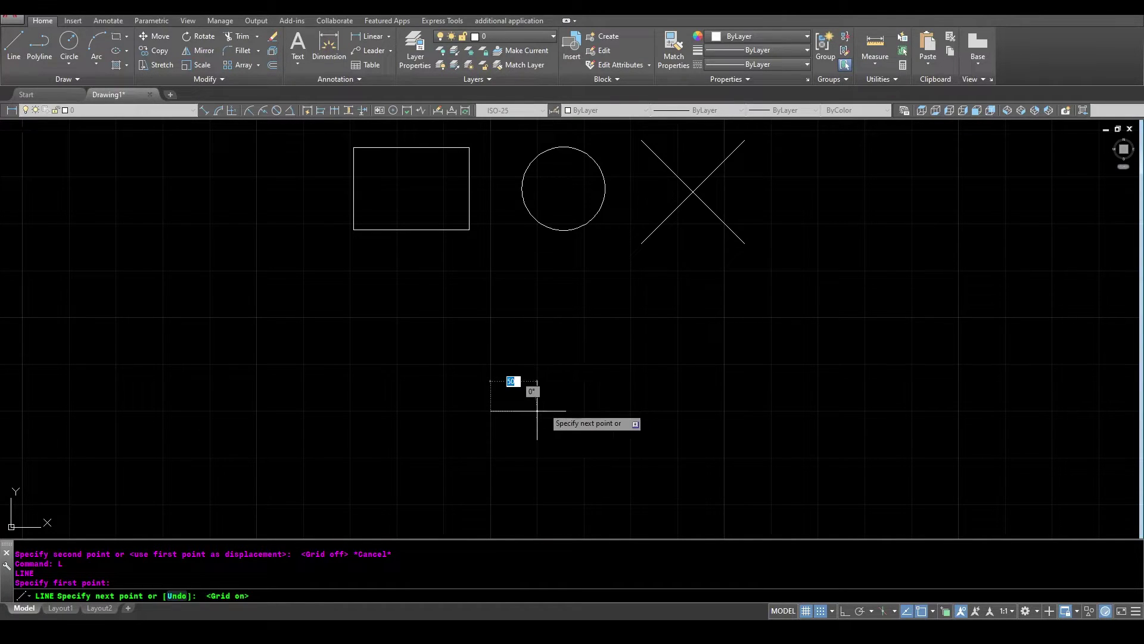
{"action": "key", "text": "Escape"}
{"action": "type", "text": "L"}
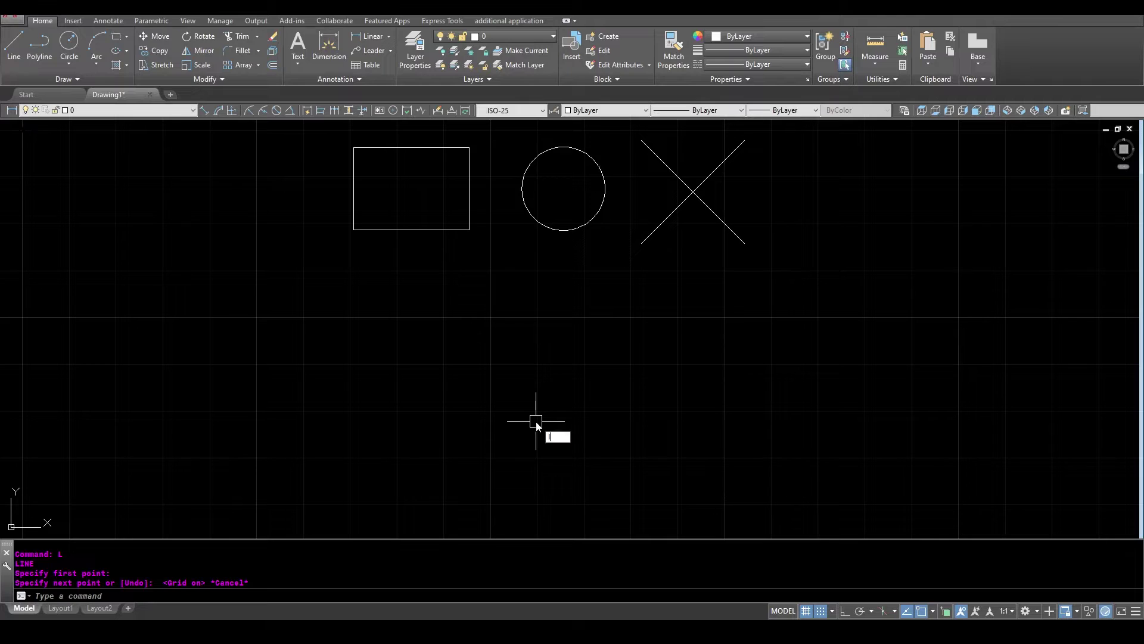
Start another line below the circle and cancel it.
{"action": "key", "text": "Return"}
{"action": "left_click", "coordinate": [489, 410]}
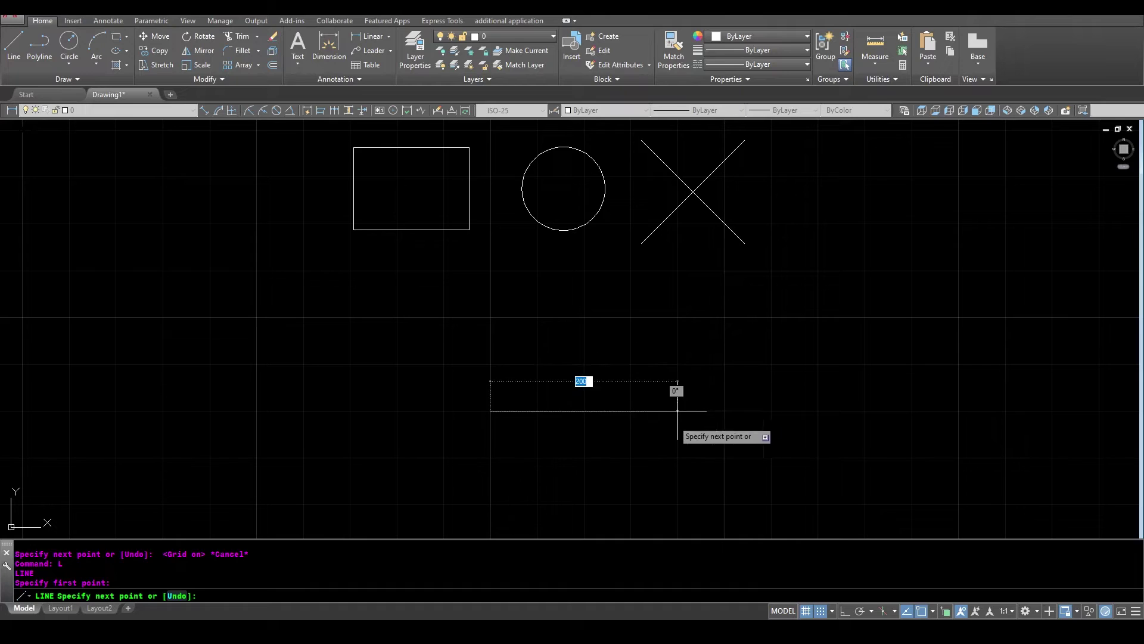
{"action": "key", "text": "Escape"}
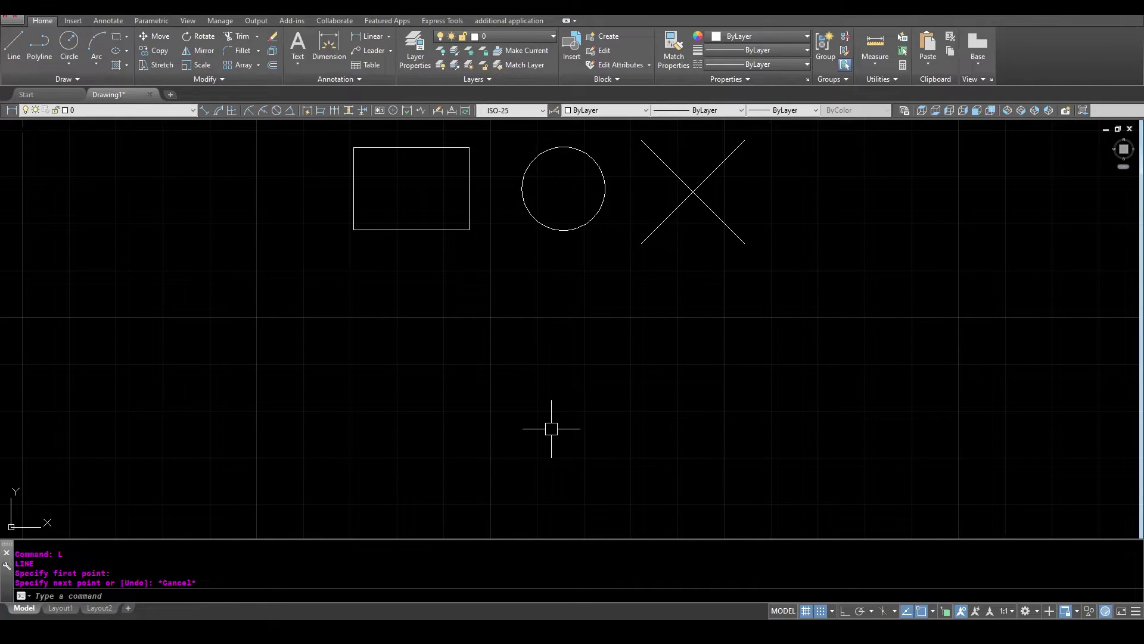
Turn grid snap off with SNAP set to OFF.
{"action": "type", "text": "sna"}
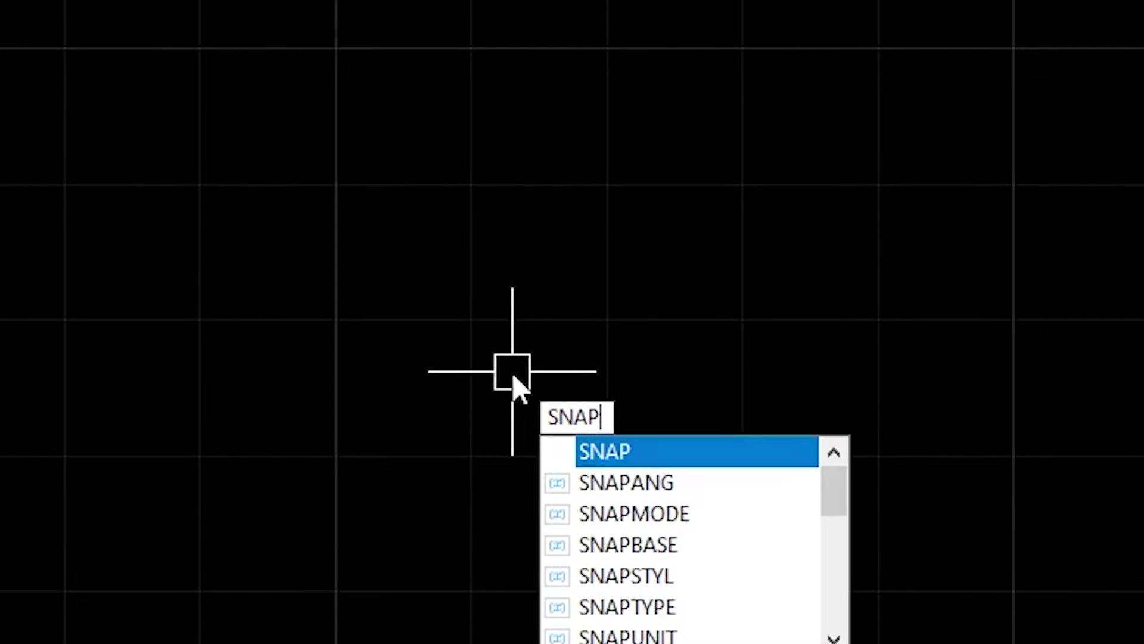
{"action": "key", "text": "Return"}
{"action": "type", "text": "off"}
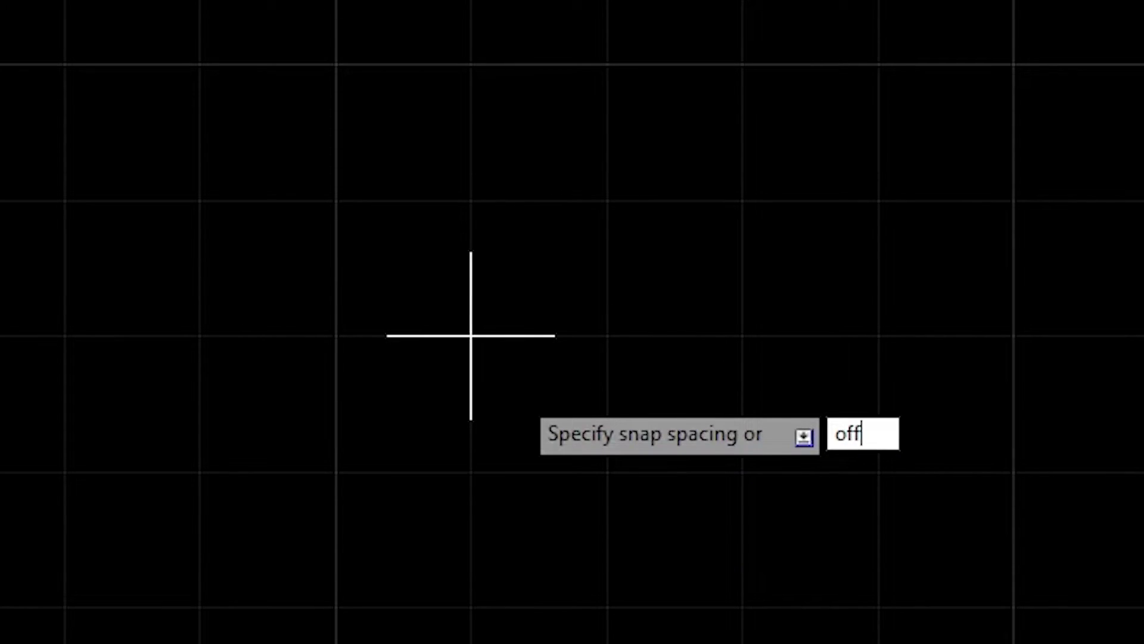
{"action": "key", "text": "Return"}
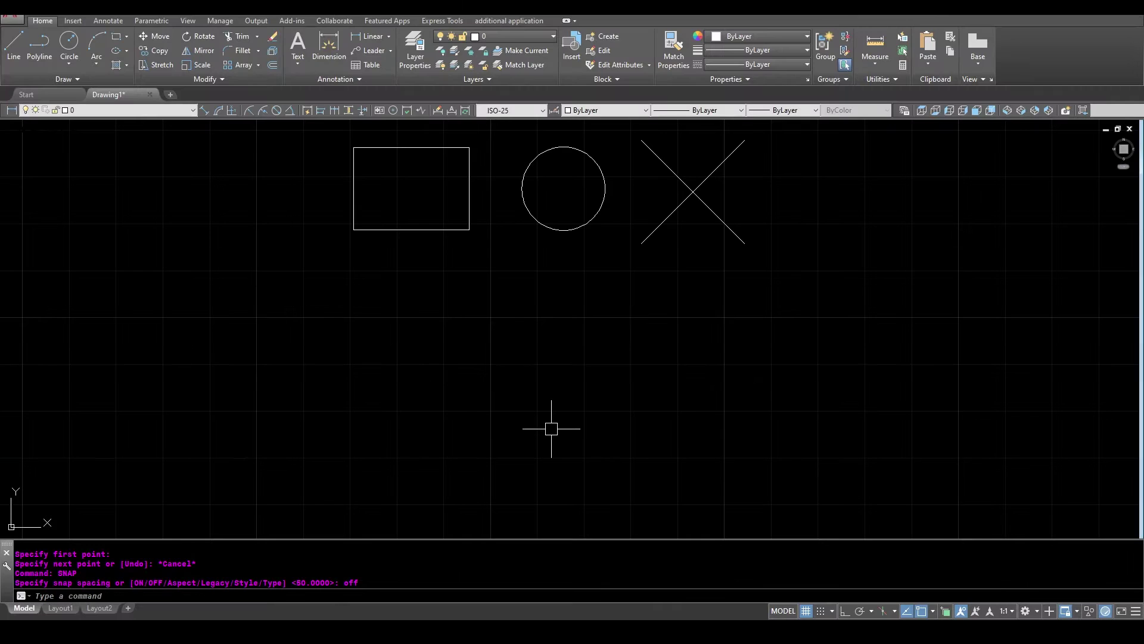
Start a line with its first point below the shapes.
{"action": "type", "text": "l"}
{"action": "key", "text": "Return"}
{"action": "left_click", "coordinate": [512, 419]}
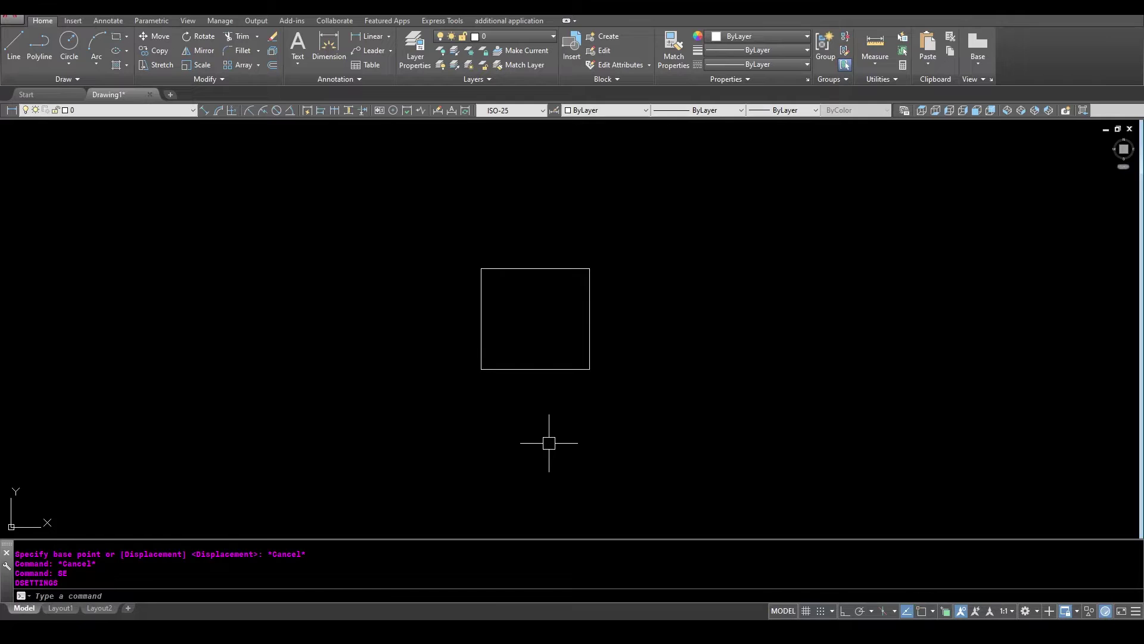
{"action": "type", "text": "m"}
{"action": "key", "text": "Return"}
{"action": "left_click", "coordinate": [628, 420]}
{"action": "left_click", "coordinate": [460, 225]}
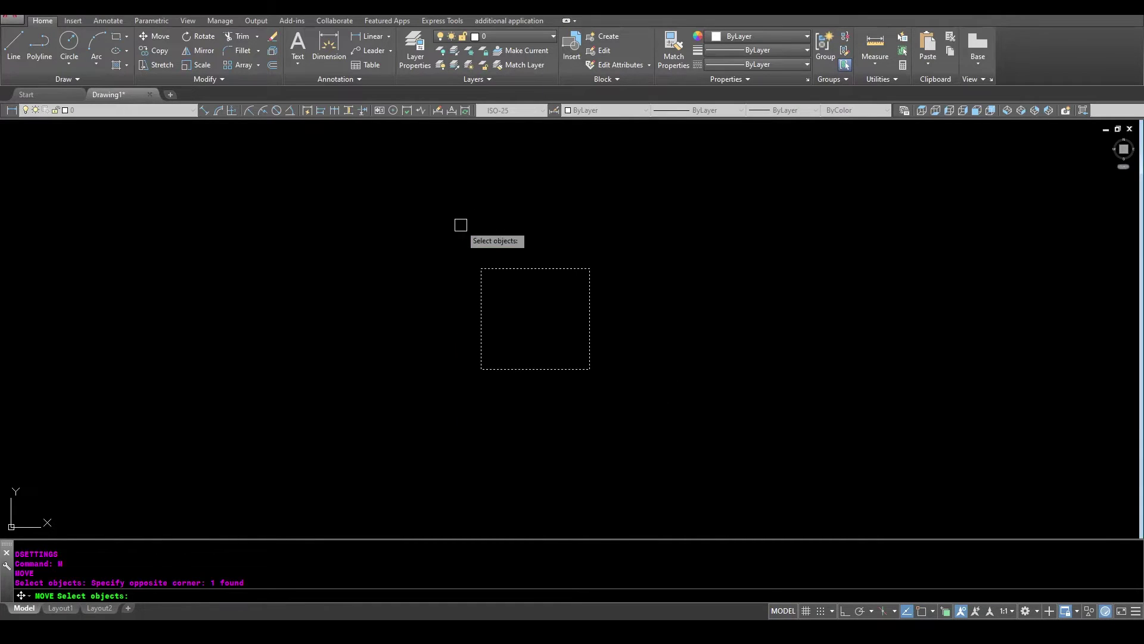
{"action": "key", "text": "Return"}
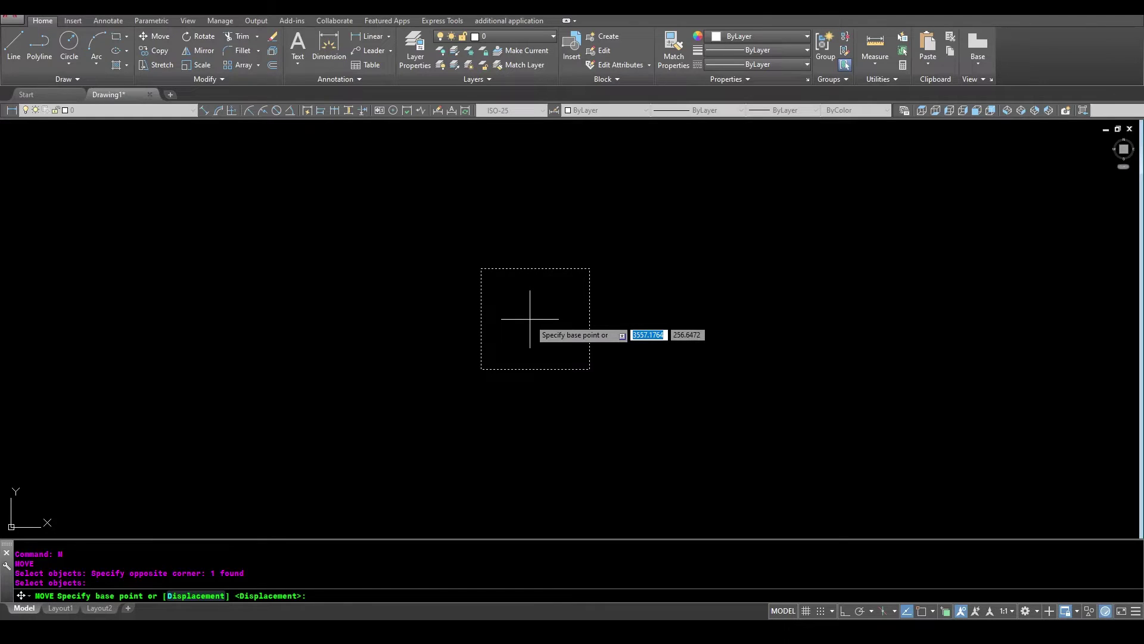
{"action": "right_click", "coordinate": [557, 297], "text": "shift"}
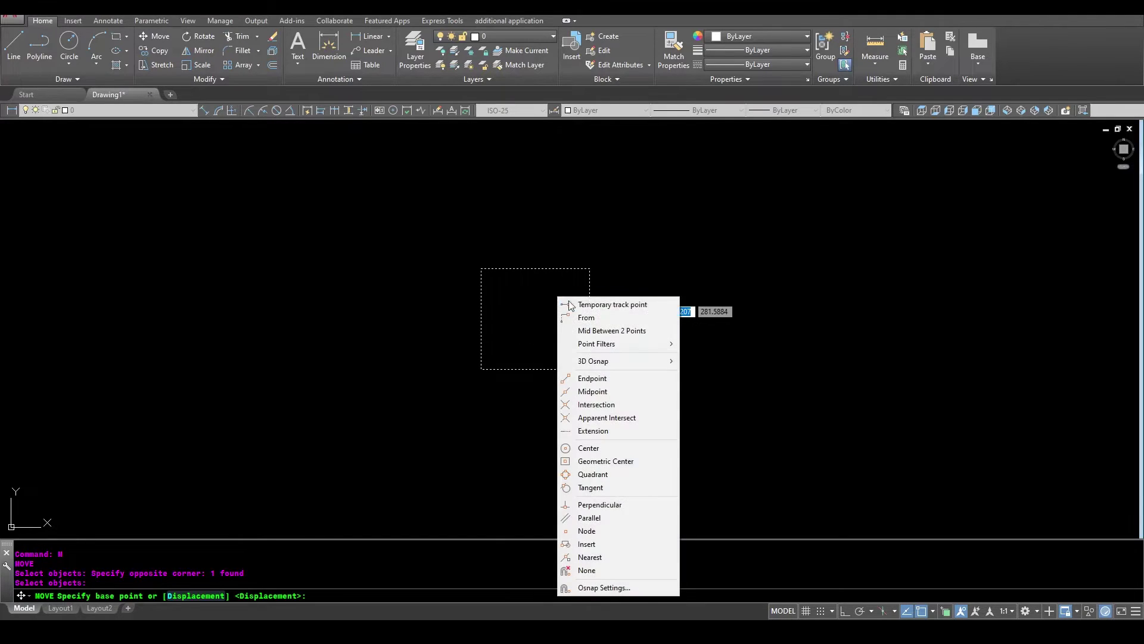
{"action": "left_click", "coordinate": [612, 332]}
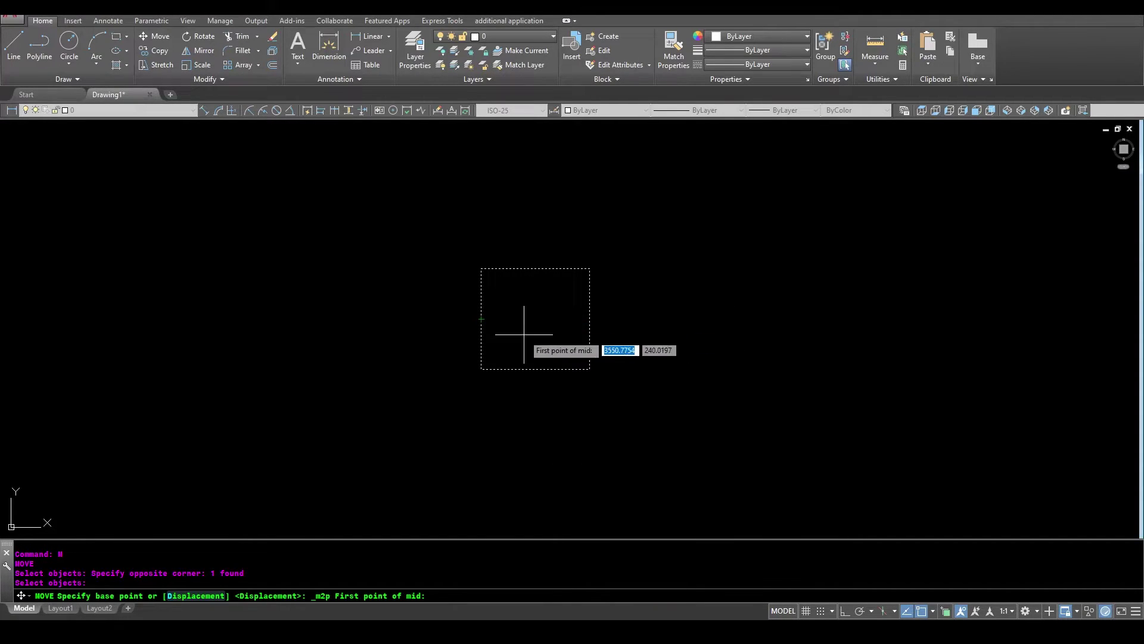
{"action": "left_click", "coordinate": [481, 320]}
{"action": "left_click", "coordinate": [589, 319]}
{"action": "key", "text": "Escape"}
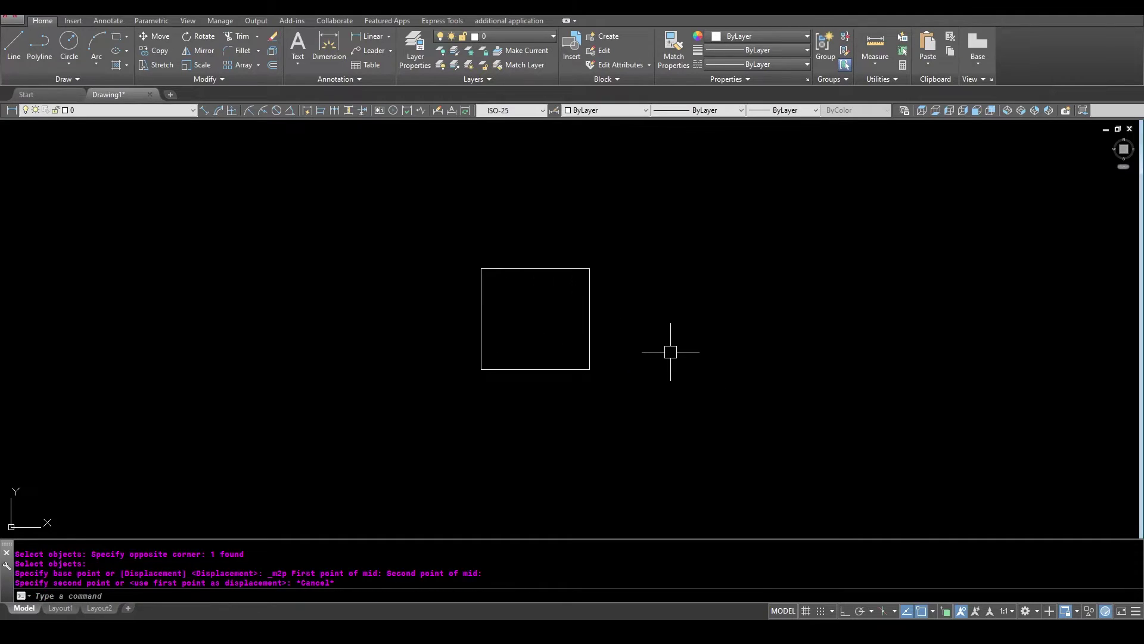
Enable the Geometric Center object snap in Drafting Settings.
{"action": "type", "text": "se"}
{"action": "key", "text": "Return"}
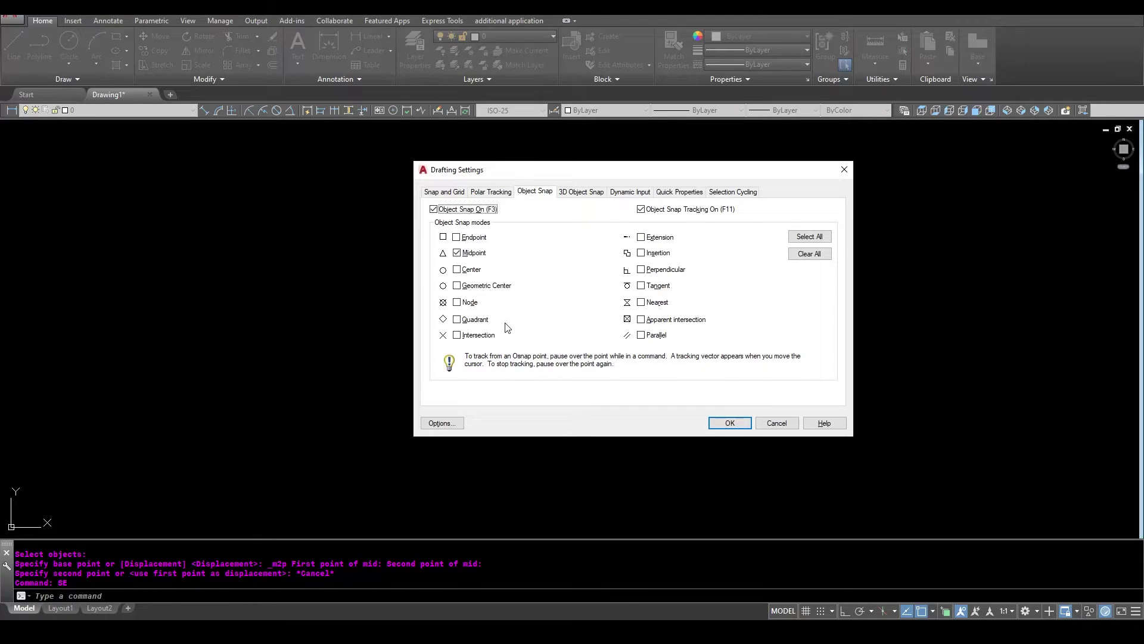
{"action": "left_click", "coordinate": [457, 286]}
{"action": "left_click", "coordinate": [729, 422]}
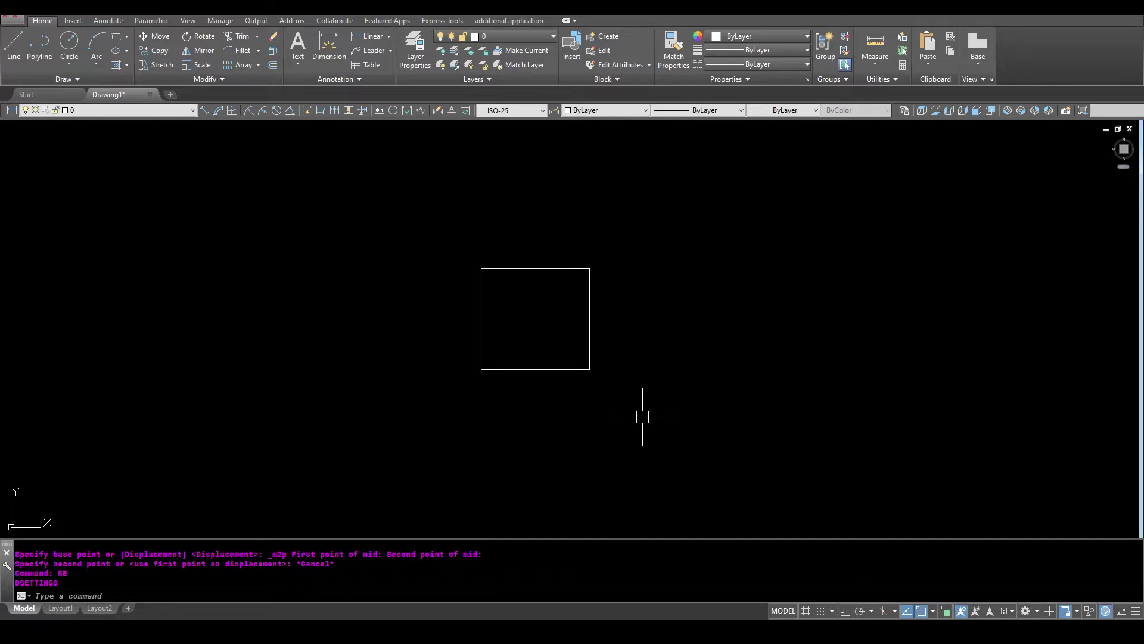
Move the window-selected square, using its geometric centre as the base point.
{"action": "type", "text": "m"}
{"action": "key", "text": "Return"}
{"action": "left_click", "coordinate": [633, 409]}
{"action": "left_click", "coordinate": [546, 324]}
{"action": "key", "text": "Return"}
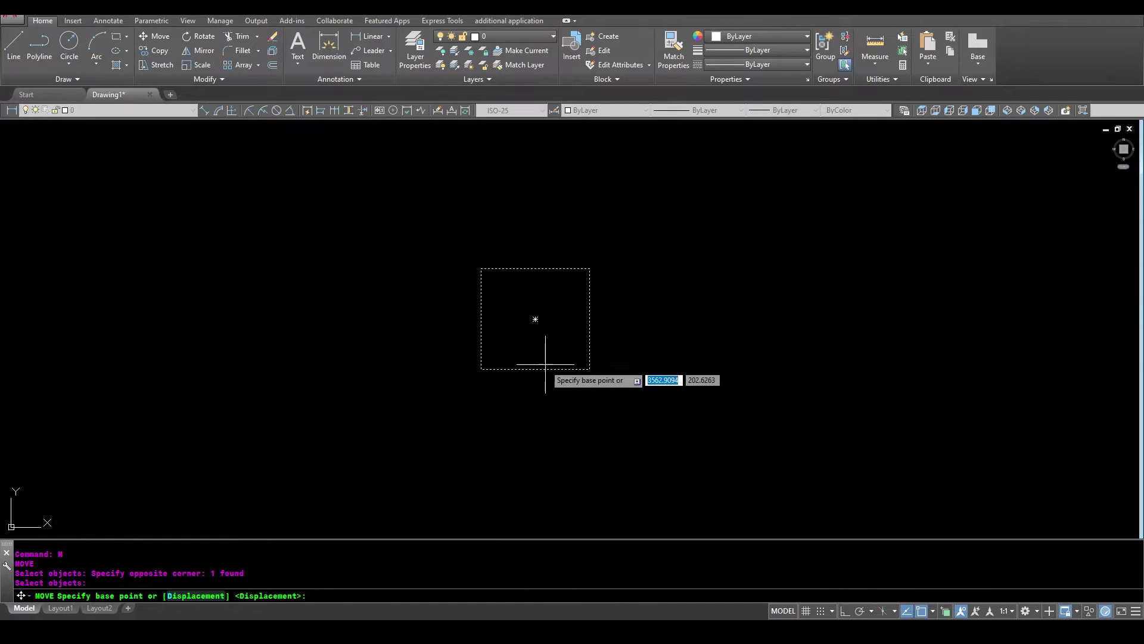
{"action": "left_click", "coordinate": [535, 319]}
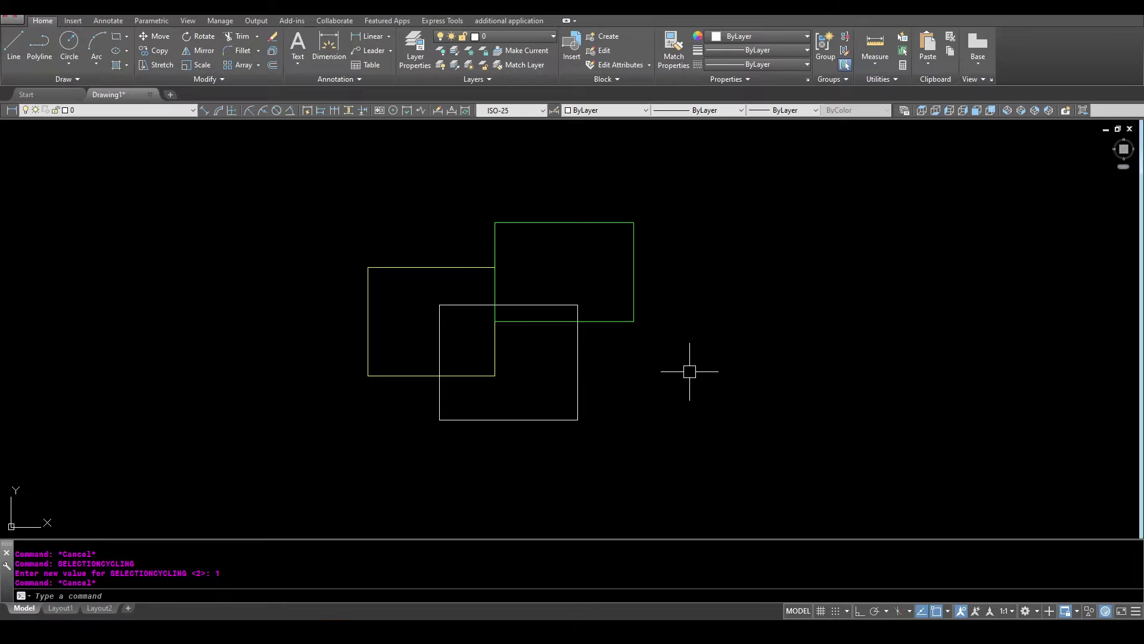
Set SELECTIONCYCLING to 2.
{"action": "type", "text": "selectioncycling"}
{"action": "key", "text": "Return"}
{"action": "type", "text": "2"}
{"action": "key", "text": "Return"}
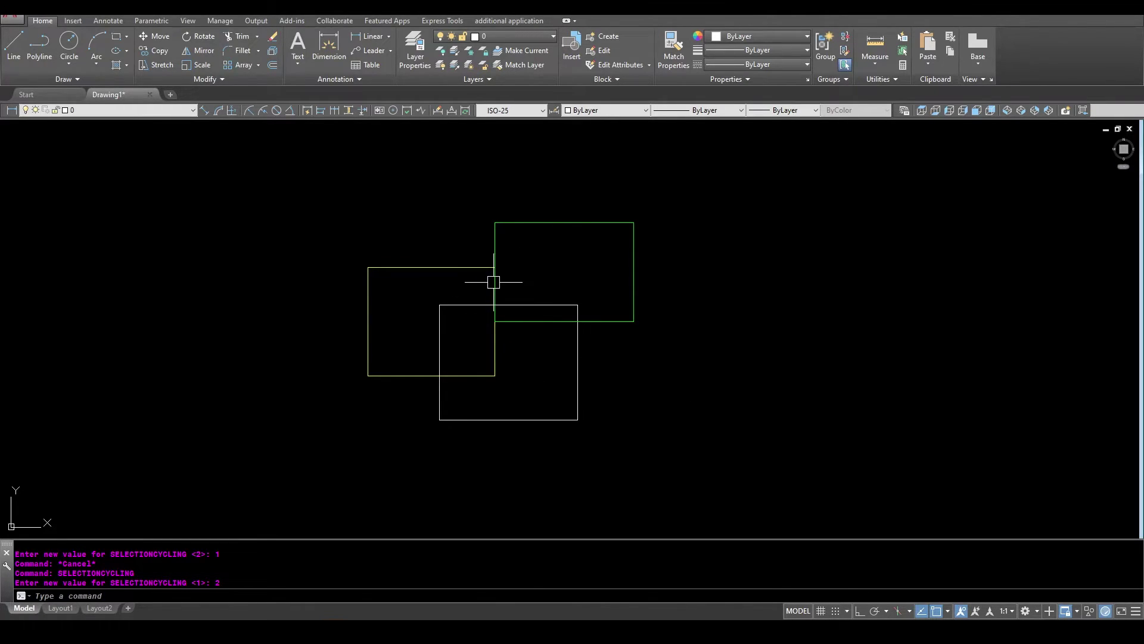
{"action": "scroll", "coordinate": [493, 276], "scroll_direction": "up", "scroll_amount": 2}
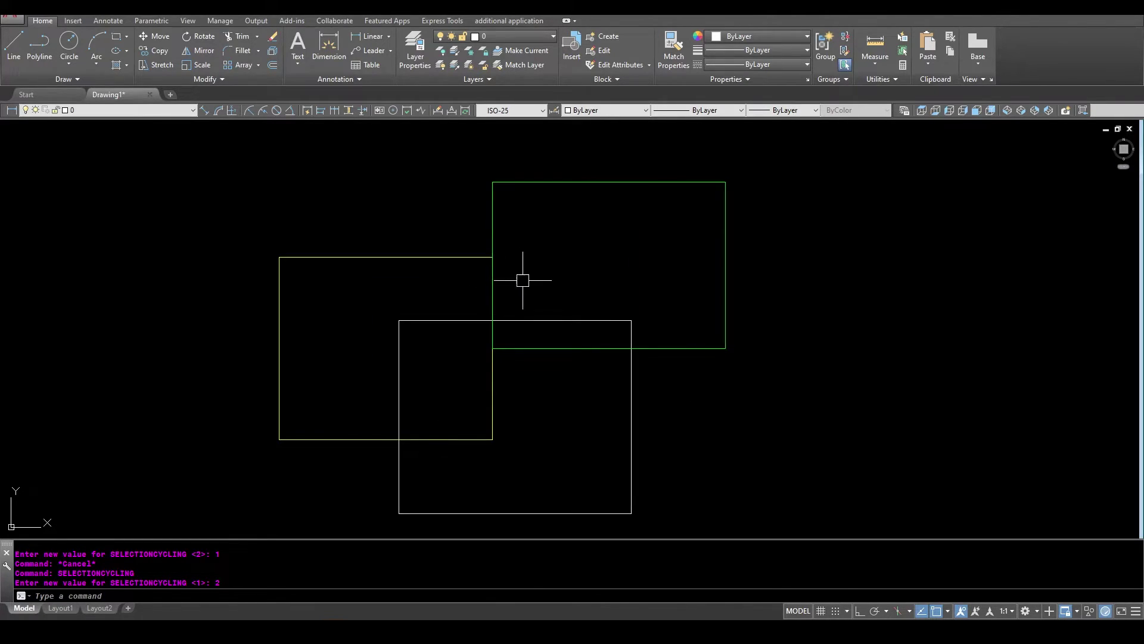
Pick the yellow rectangle from the overlap candidates, clear it, and rerun SELECTIONCYCLING.
{"action": "left_click", "coordinate": [491, 291]}
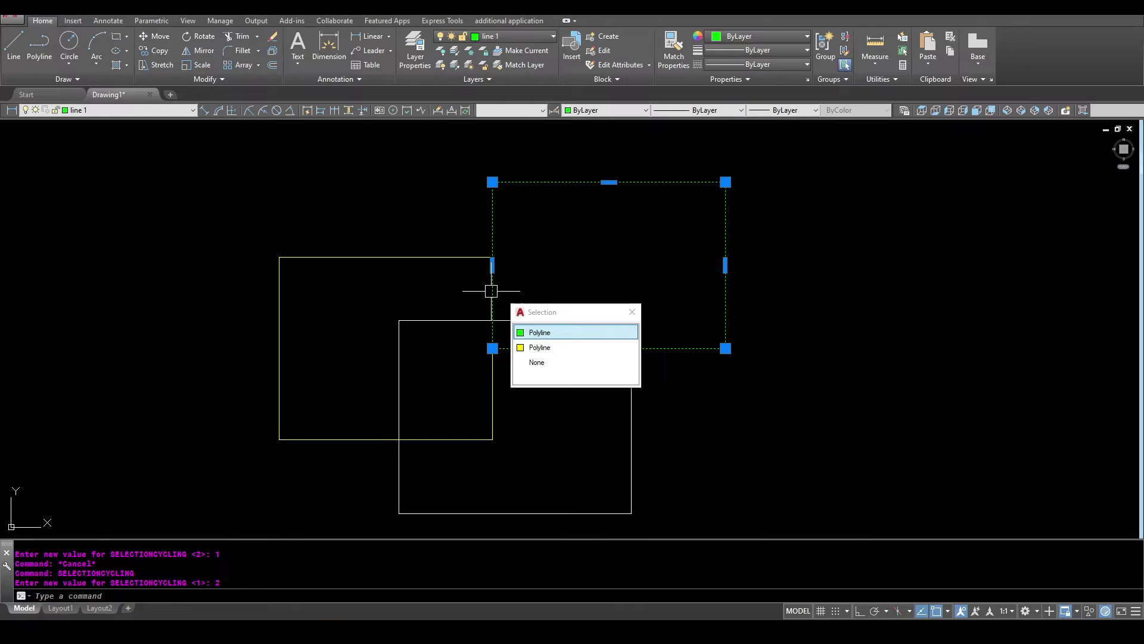
{"action": "left_click", "coordinate": [554, 347]}
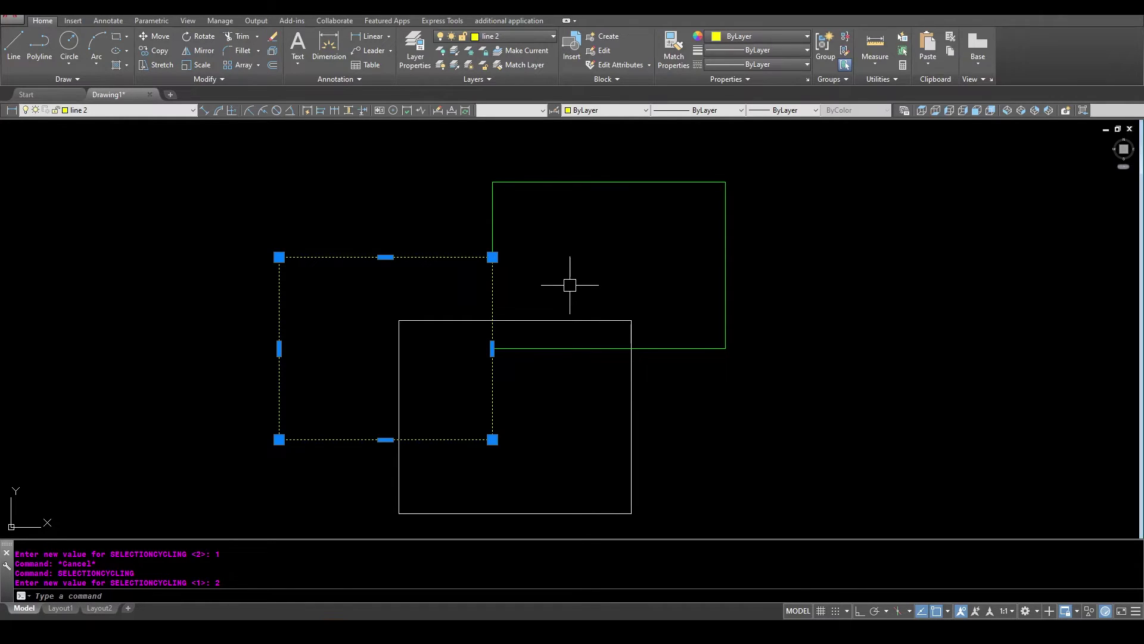
{"action": "key", "text": "Escape"}
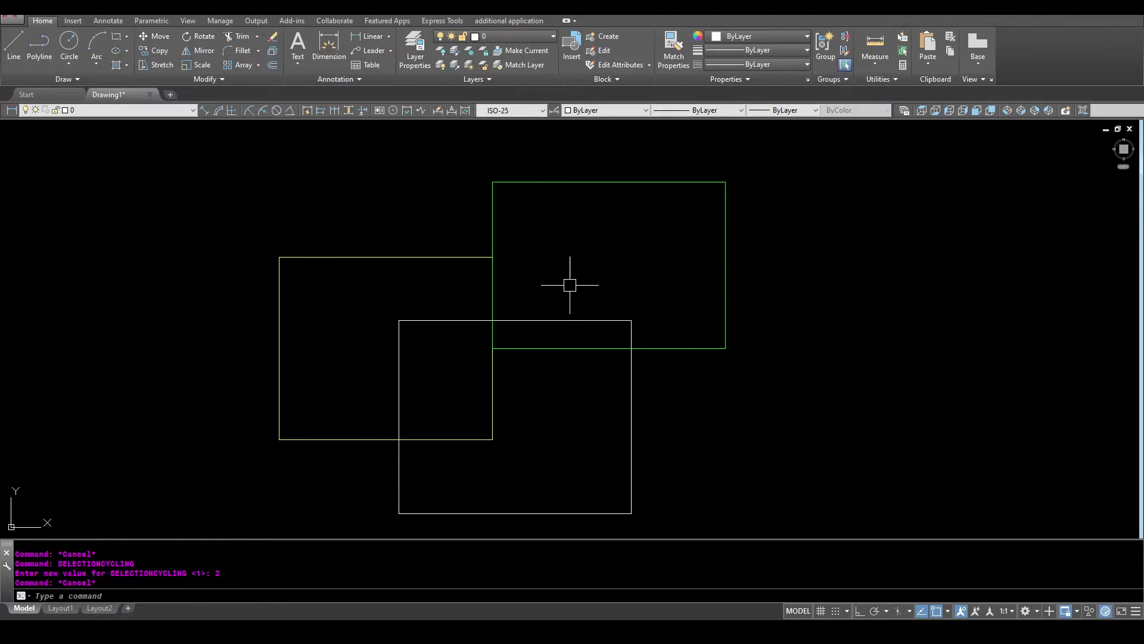
{"action": "type", "text": "select"}
{"action": "type", "text": "ioncy"}
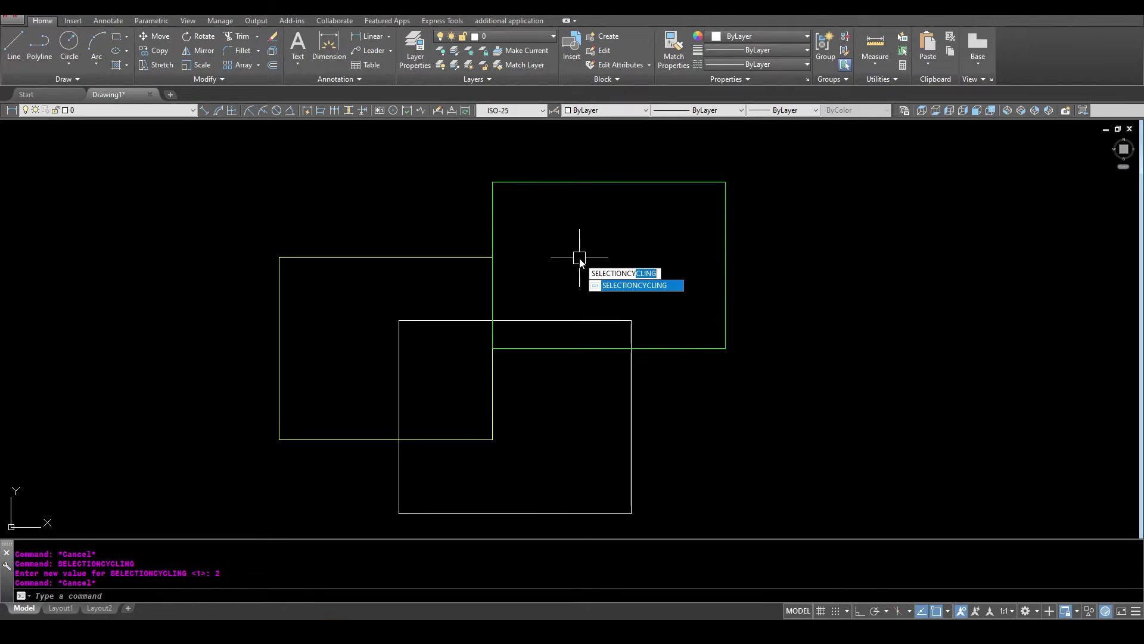
{"action": "key", "text": "Return"}
Set selection cycling to 1, add its toggle to the status bar, and switch it on.
{"action": "type", "text": "1"}
{"action": "key", "text": "Return"}
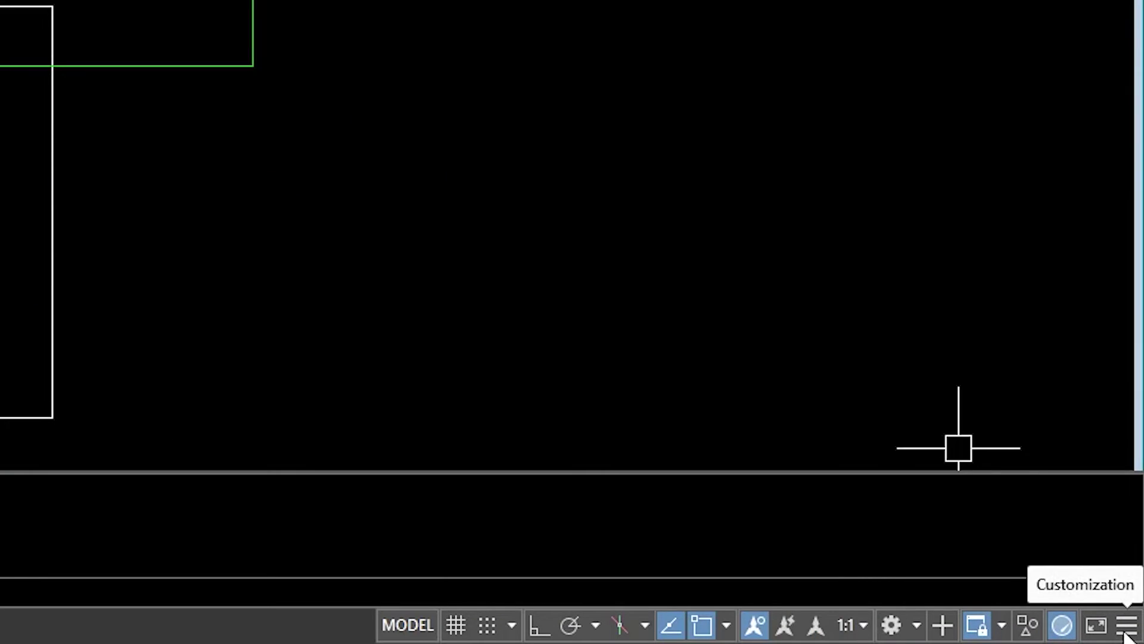
{"action": "left_click", "coordinate": [1126, 627]}
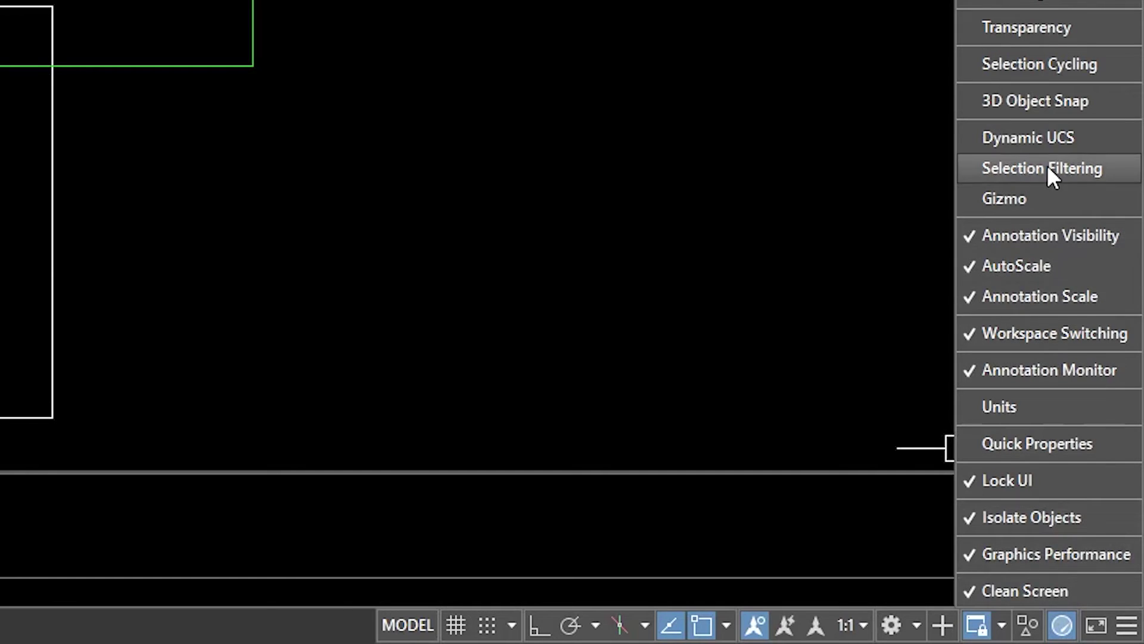
{"action": "left_click", "coordinate": [1035, 62]}
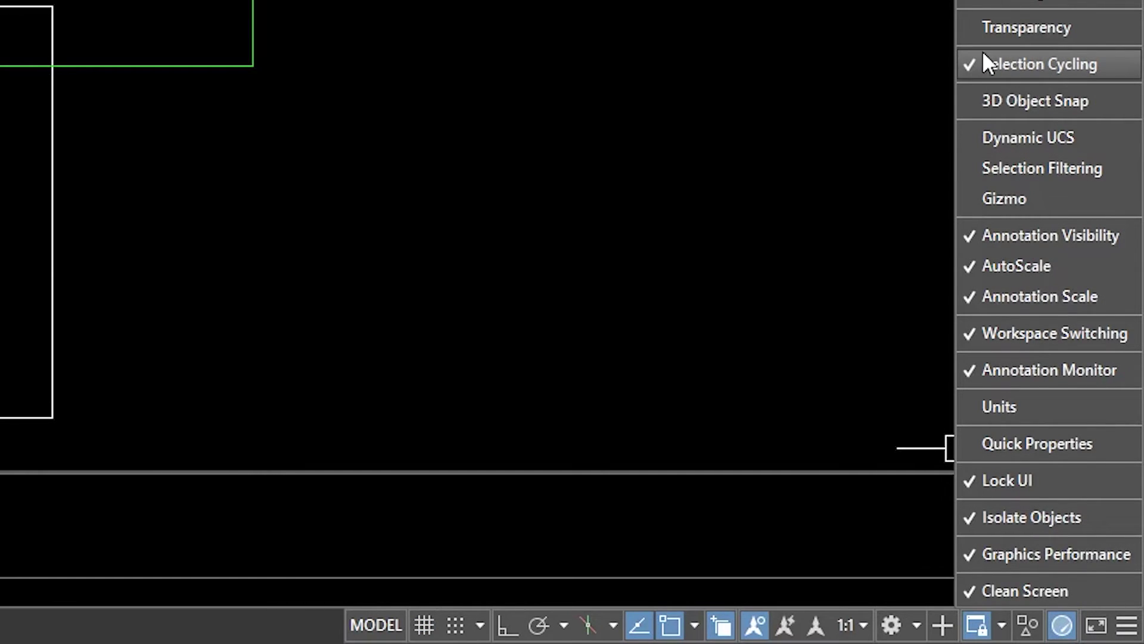
{"action": "left_click", "coordinate": [853, 60]}
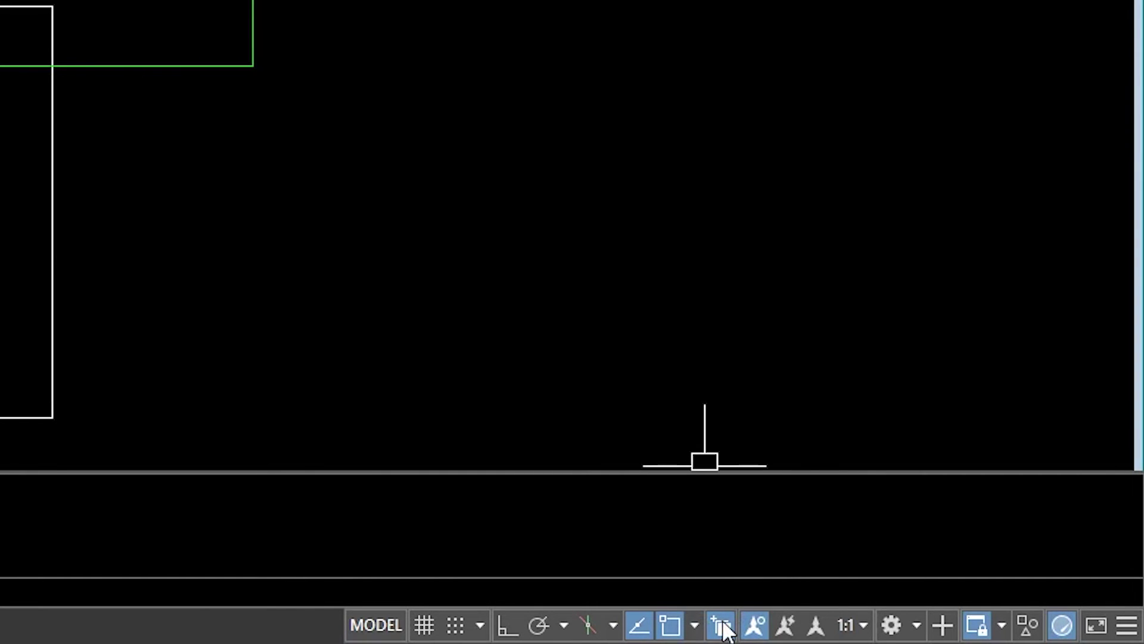
{"action": "left_click", "coordinate": [722, 623]}
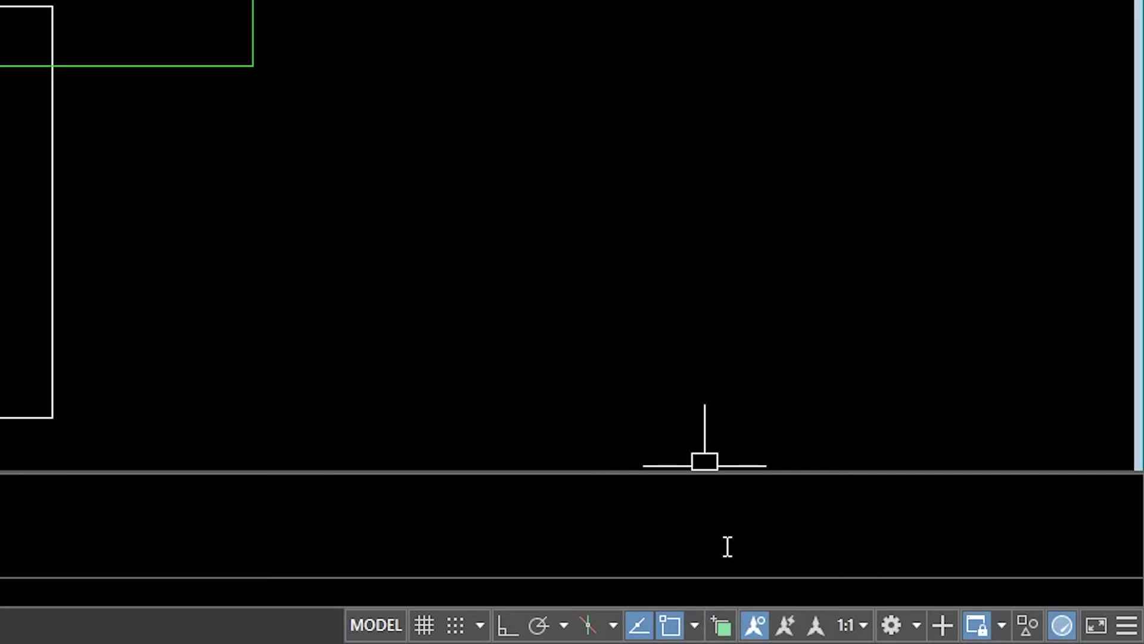